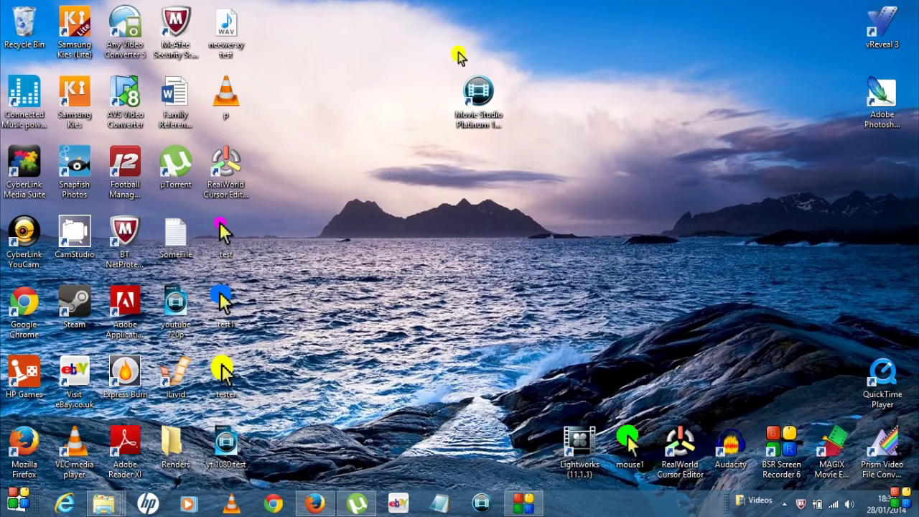
Step: Launch Movie Studio Platinum 12.0 and let it open an empty untitled project
double_click(478, 91)
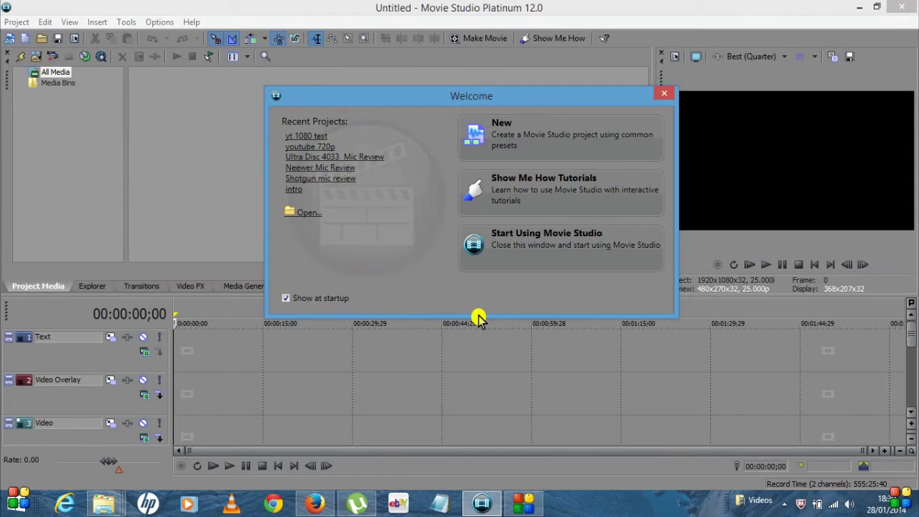
Step: Import 00019.MTS and unboxing.WAV from the a1 unboxing folder into Project Media
left_click(666, 97)
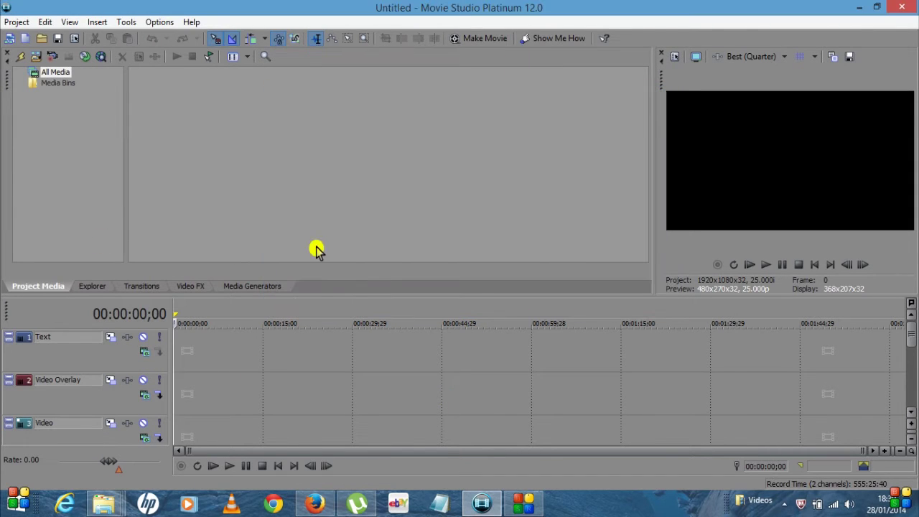
left_click(37, 61)
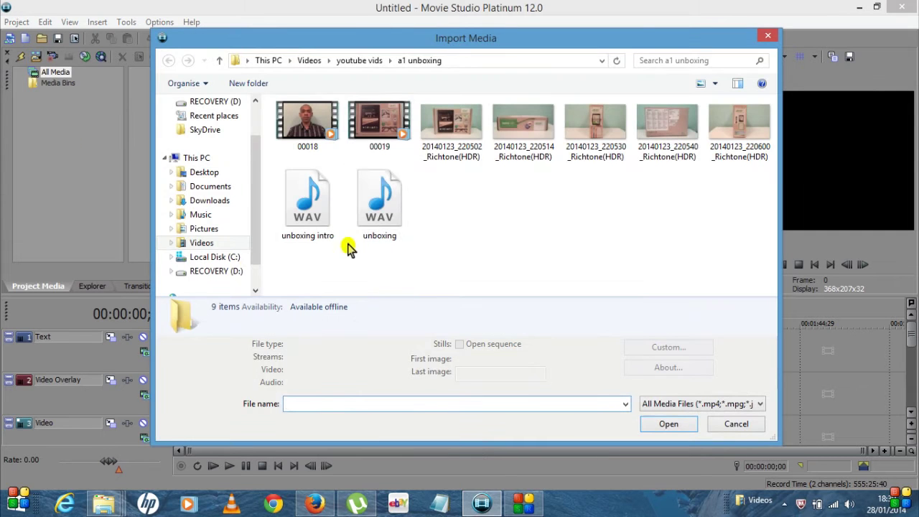
left_click(384, 137)
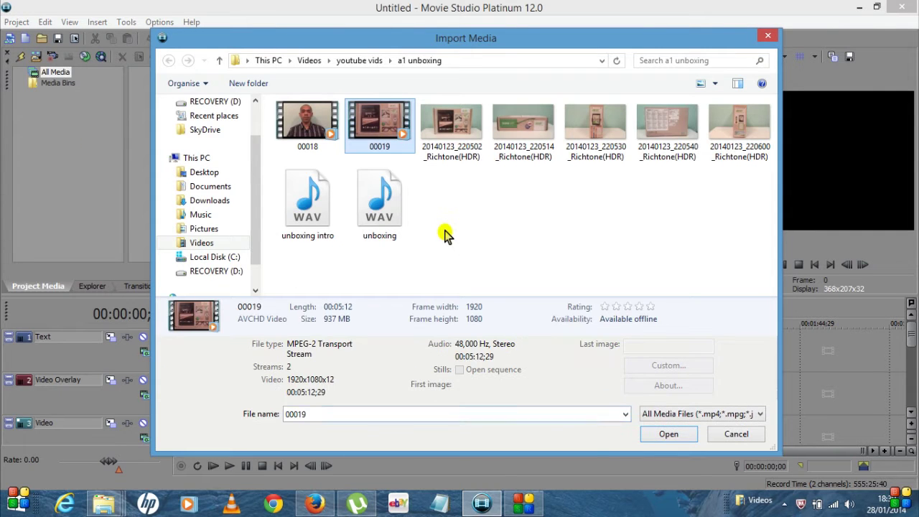
left_click(378, 219)
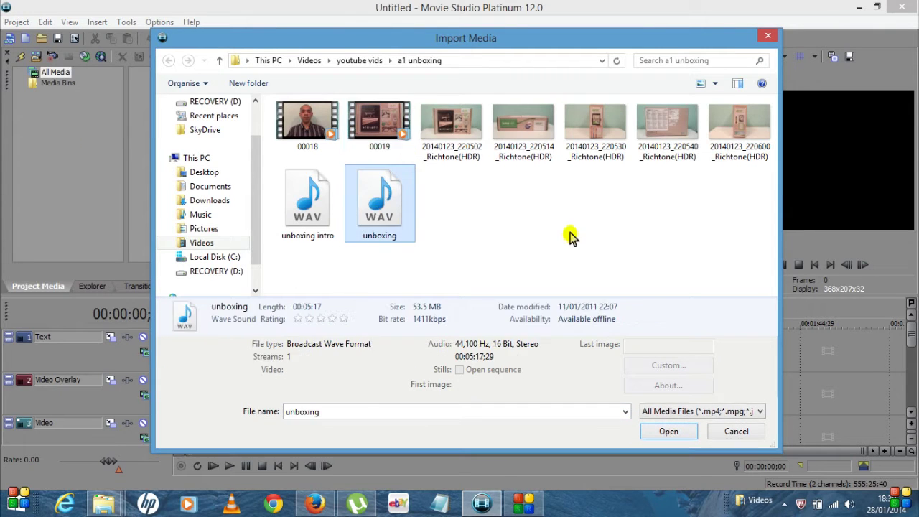
left_click(372, 120, "ctrl")
left_click(667, 434)
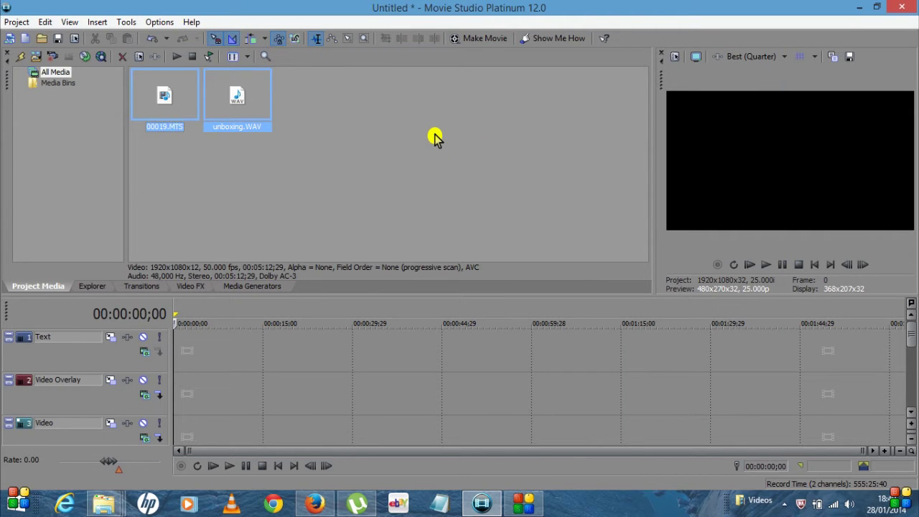
left_click(433, 137)
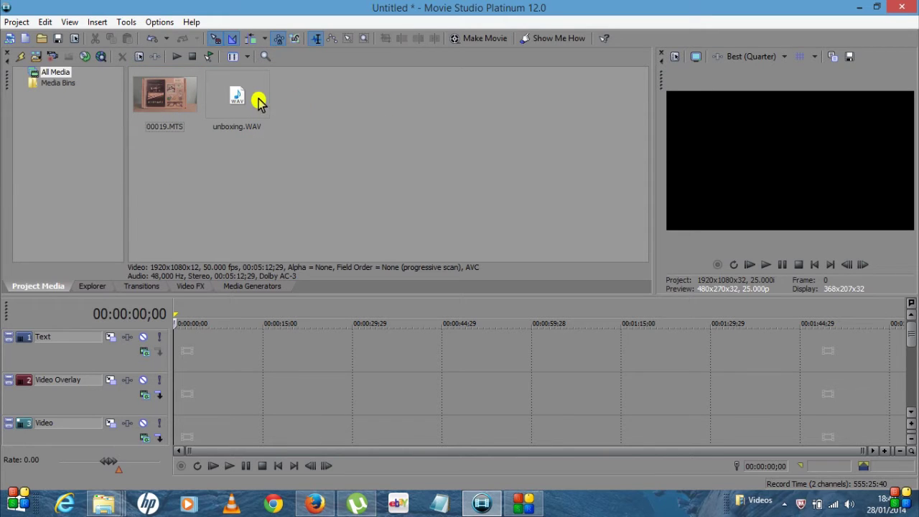
Step: Place 00019.MTS on the Video track and unboxing.WAV on the Music track below
left_click_drag(165, 106, 191, 455)
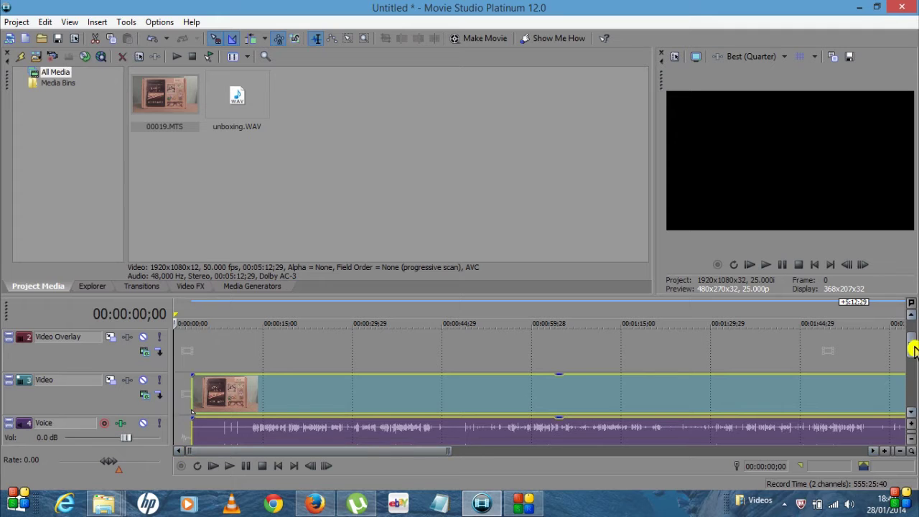
left_click_drag(913, 344, 914, 371)
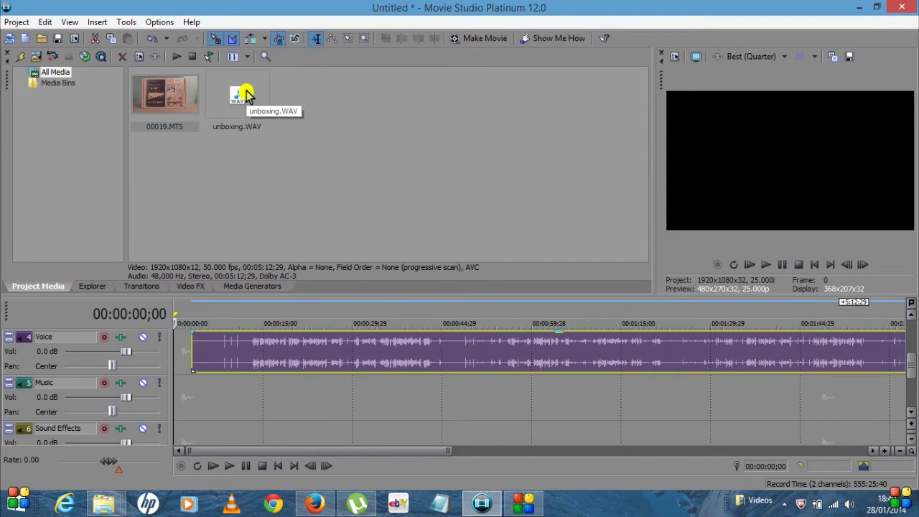
left_click_drag(245, 94, 213, 384)
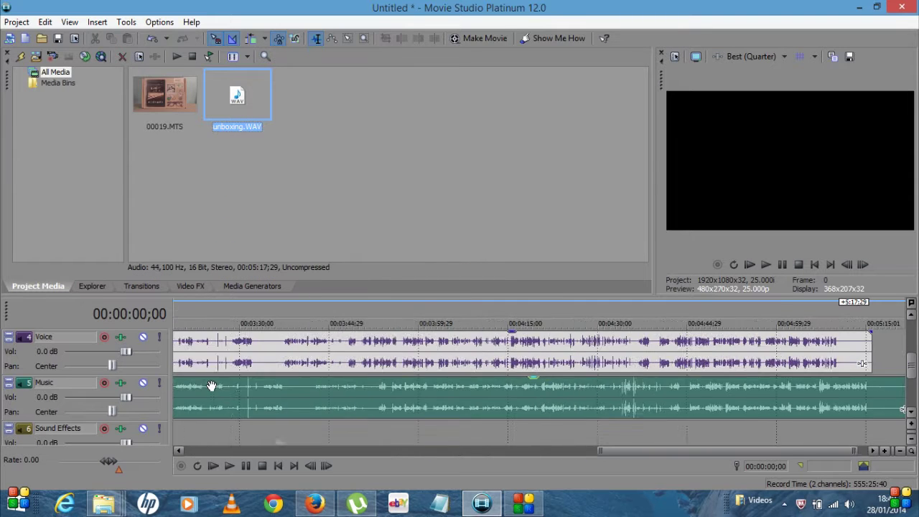
left_click_drag(704, 451, 237, 447)
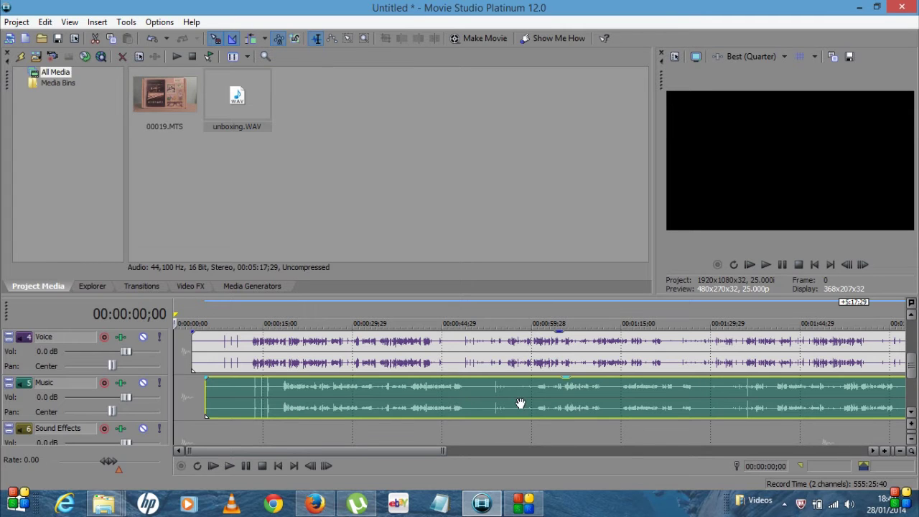
Step: Mute the Music track and slide unboxing.WAV slightly earlier toward the camera audio
left_click(879, 404)
left_click_drag(912, 375, 911, 361)
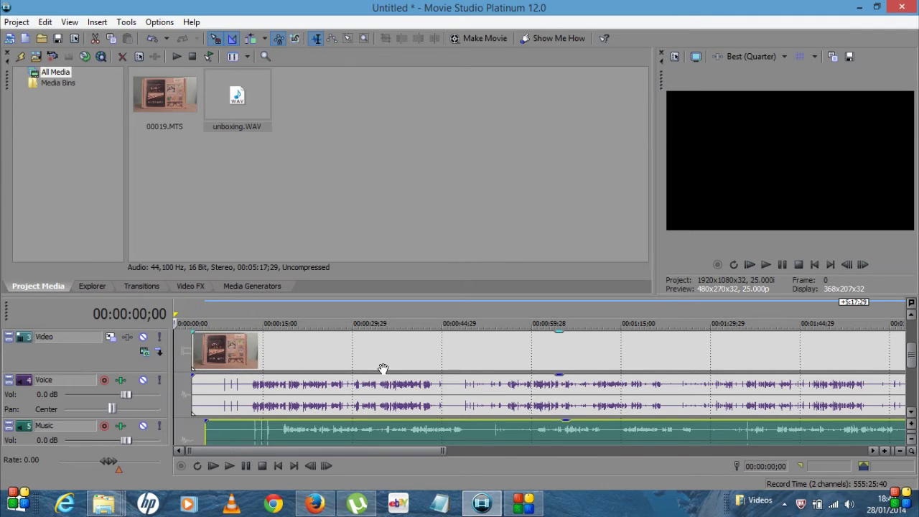
left_click(912, 354)
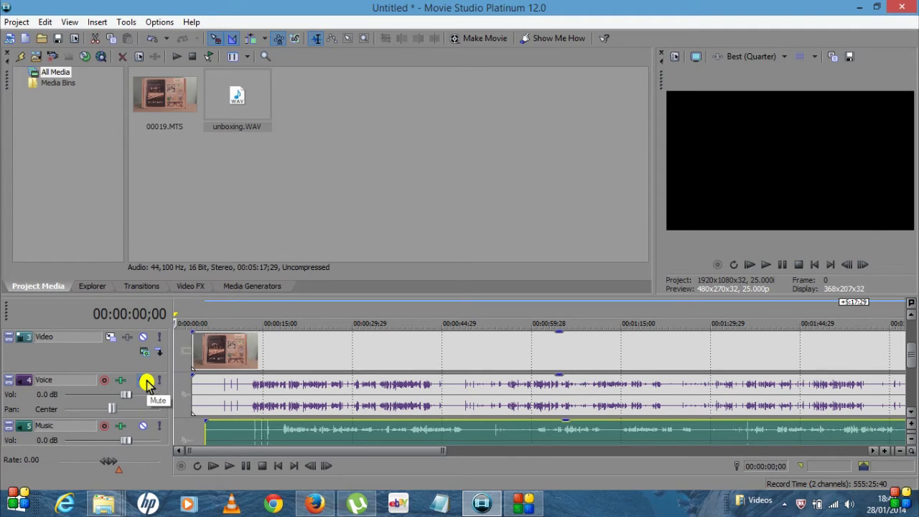
left_click(145, 427)
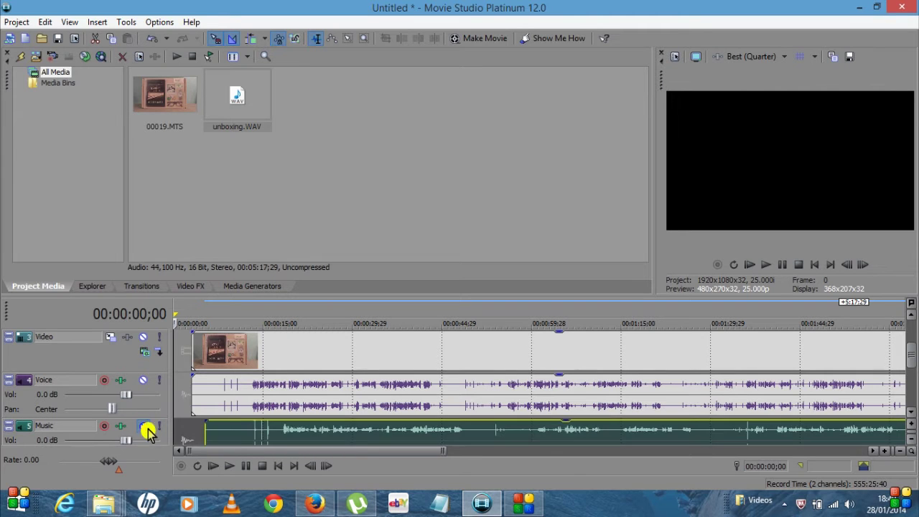
left_click_drag(451, 437, 424, 438)
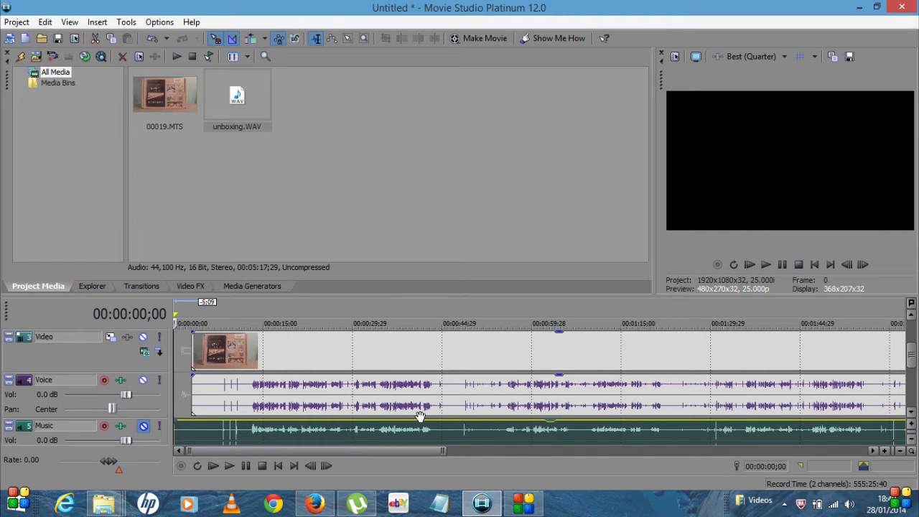
left_click(767, 265)
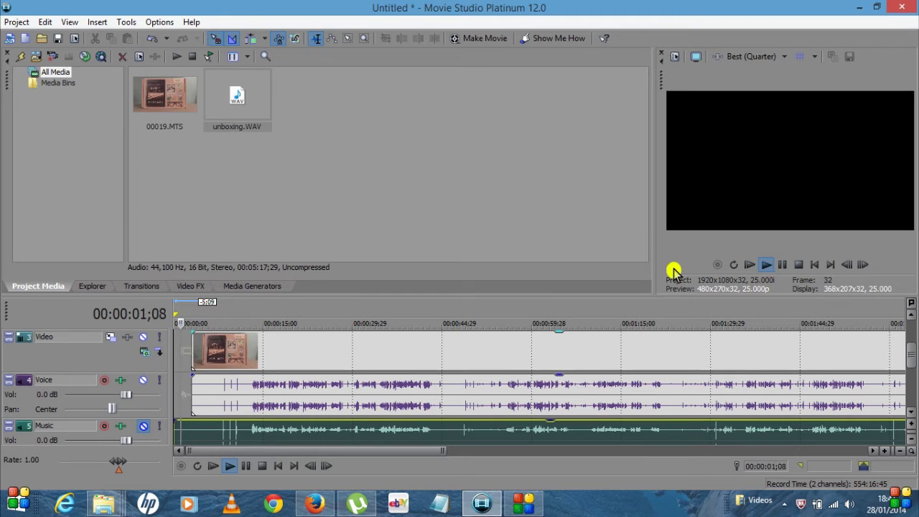
left_click(782, 265)
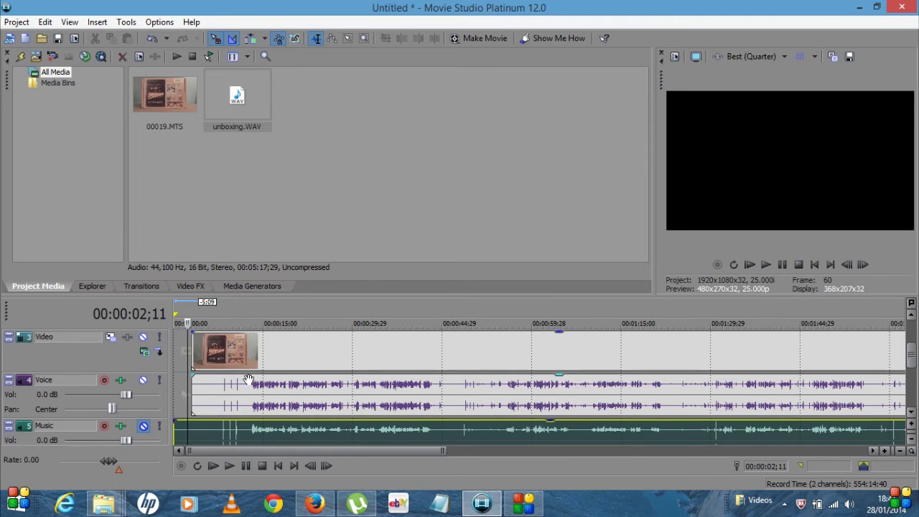
left_click(247, 384)
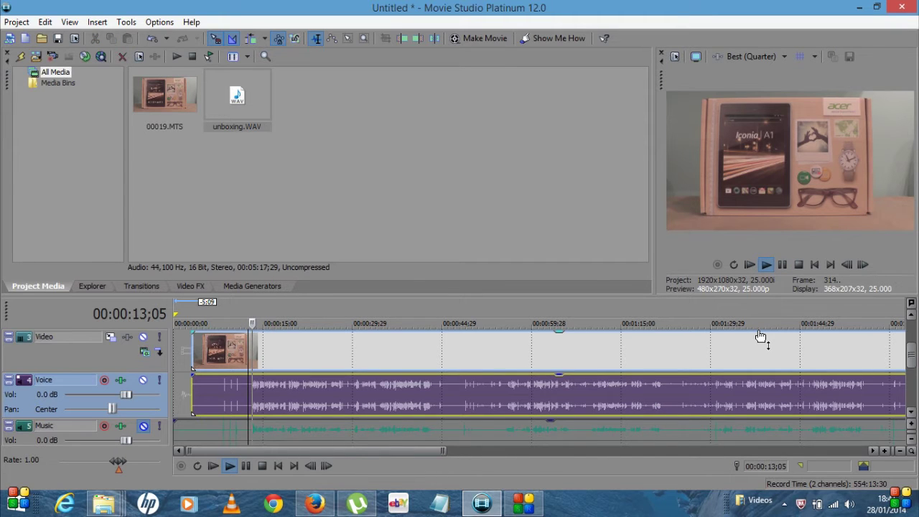
left_click(800, 265)
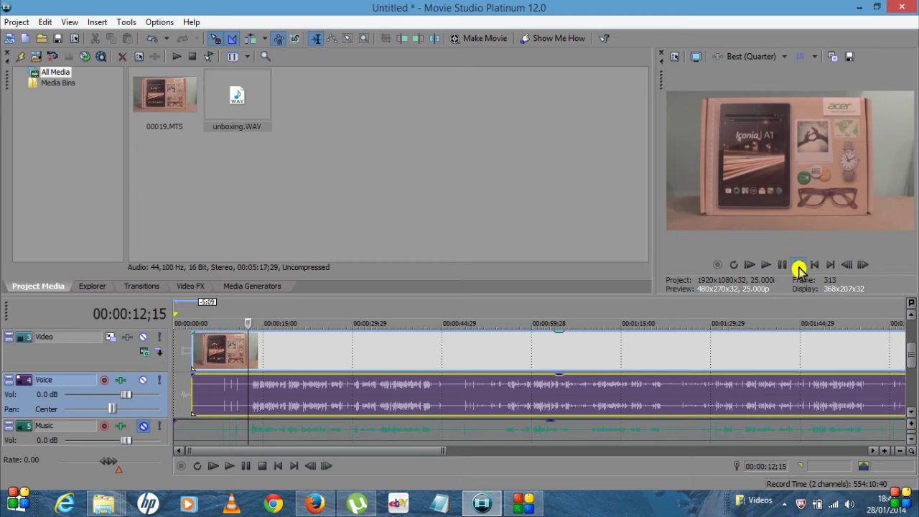
left_click(186, 358)
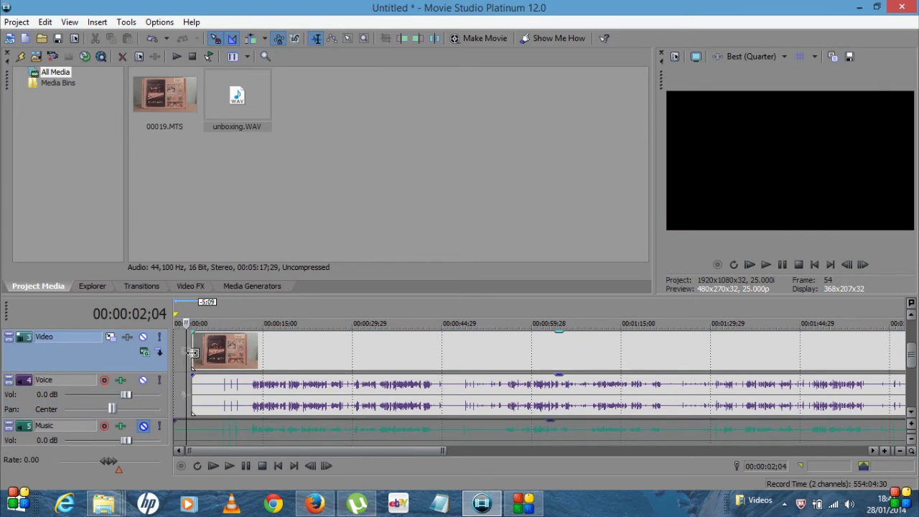
left_click(143, 337)
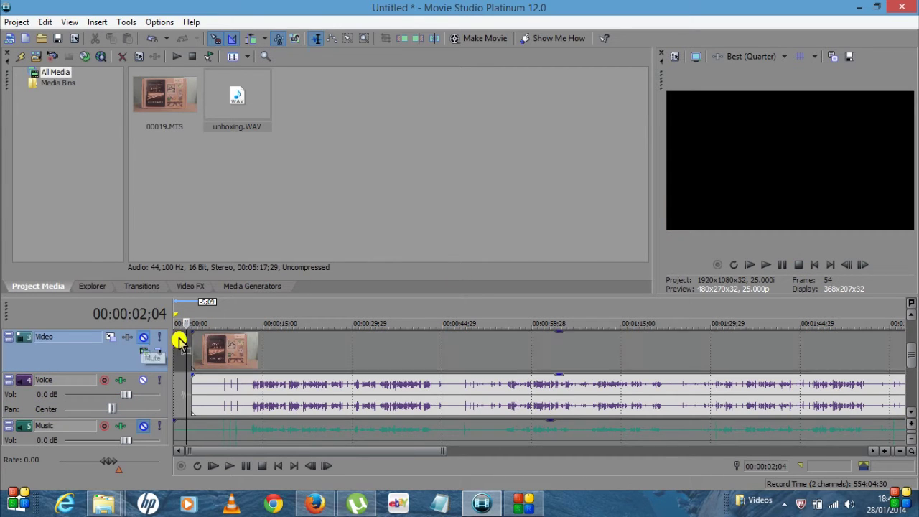
left_click(143, 380)
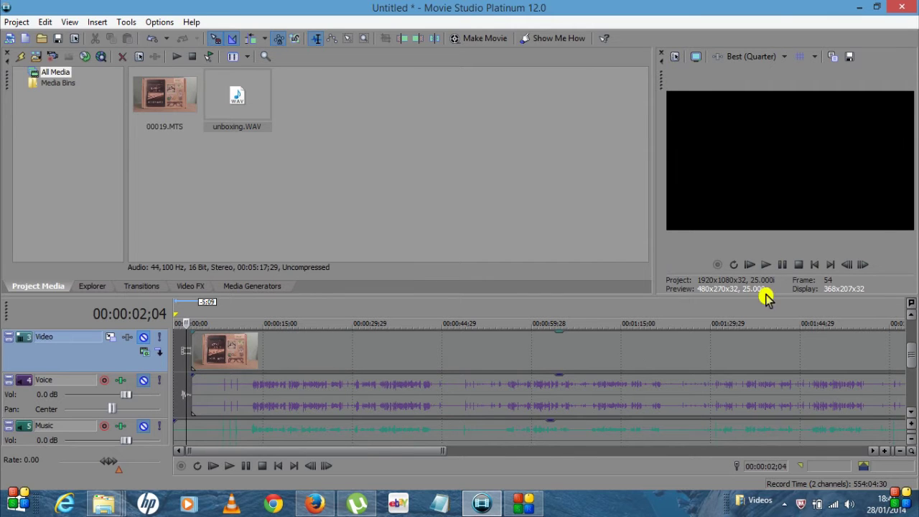
left_click(766, 266)
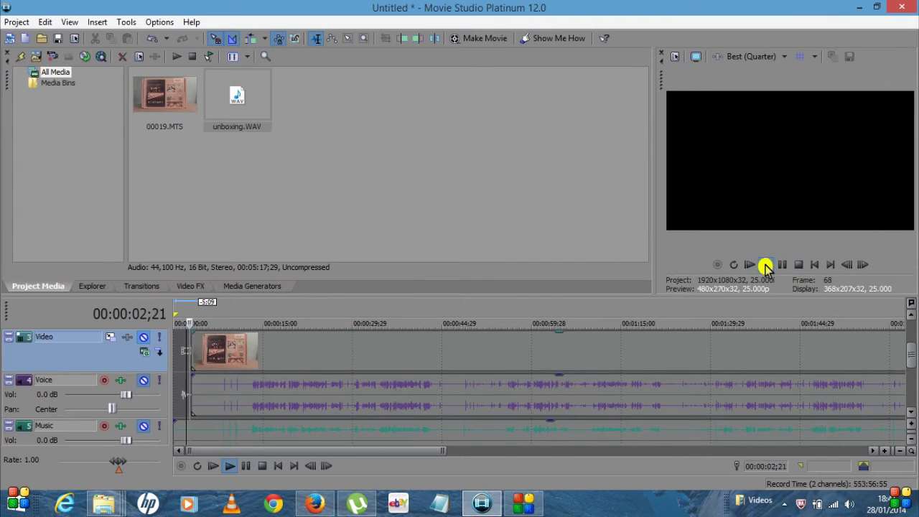
left_click(782, 266)
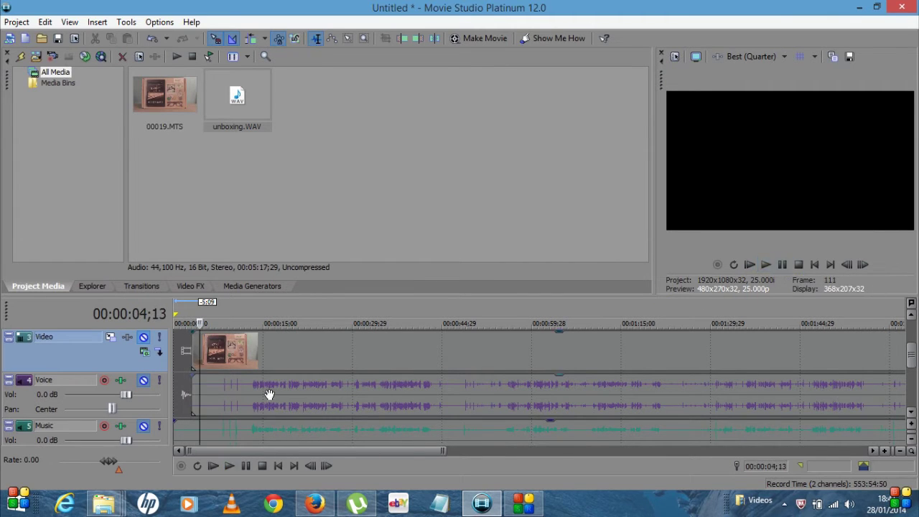
left_click(248, 384)
left_click(768, 265)
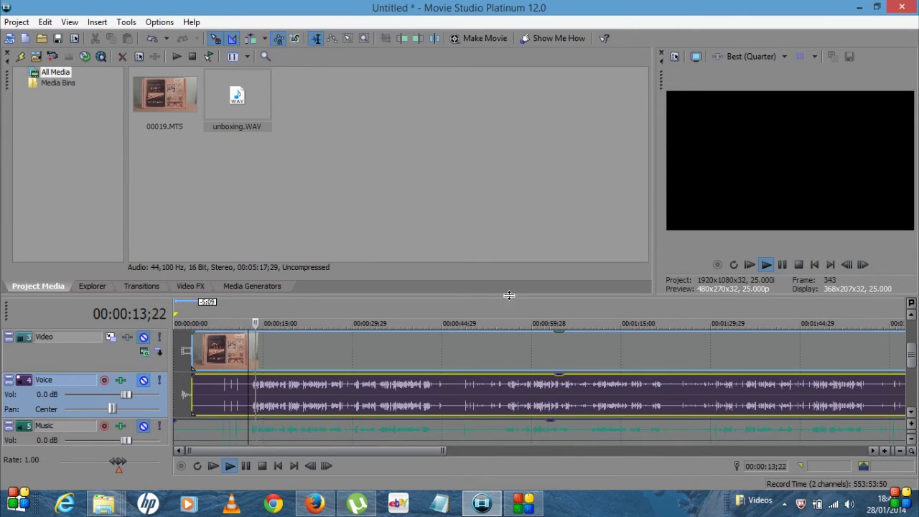
left_click(146, 382)
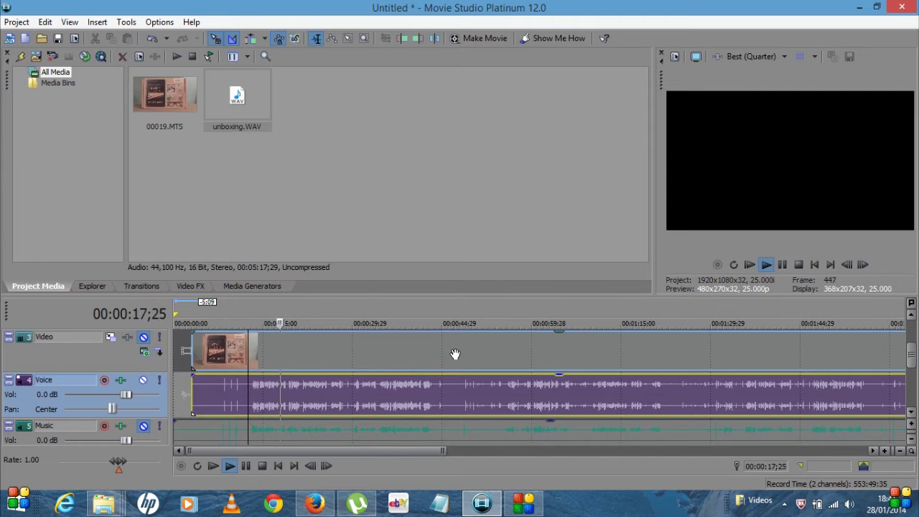
left_click(799, 265)
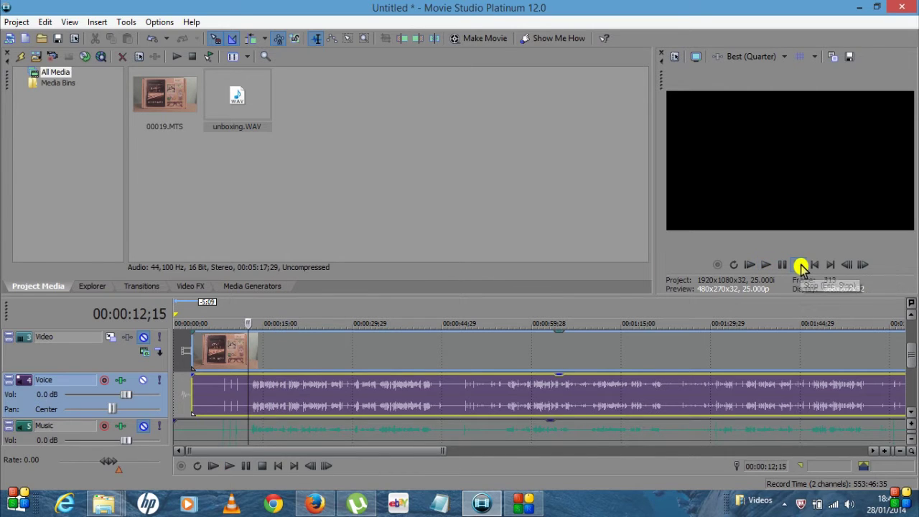
left_click(144, 337)
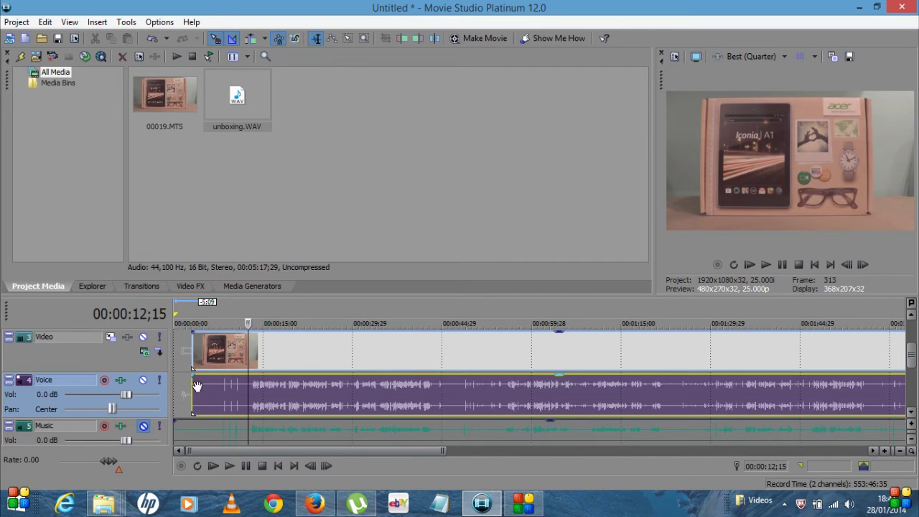
left_click_drag(270, 451, 225, 451)
left_click(146, 383)
left_click(142, 426)
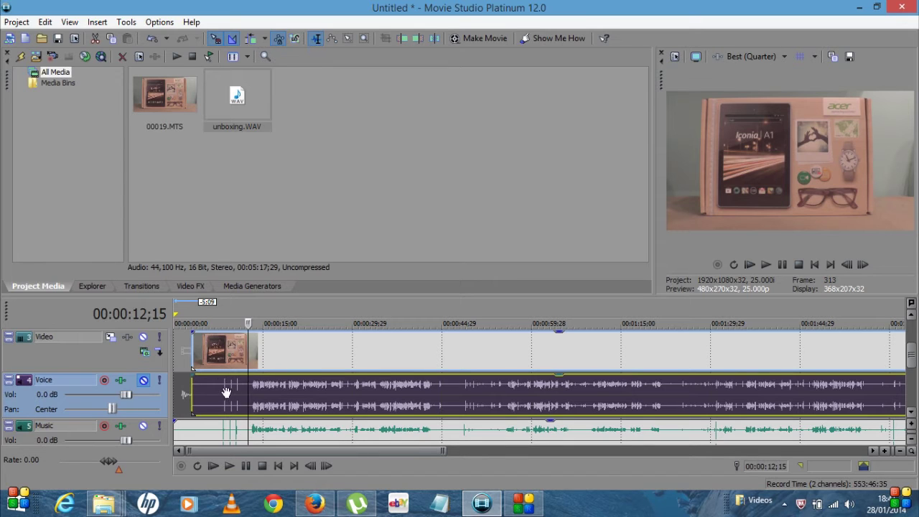
left_click(143, 381)
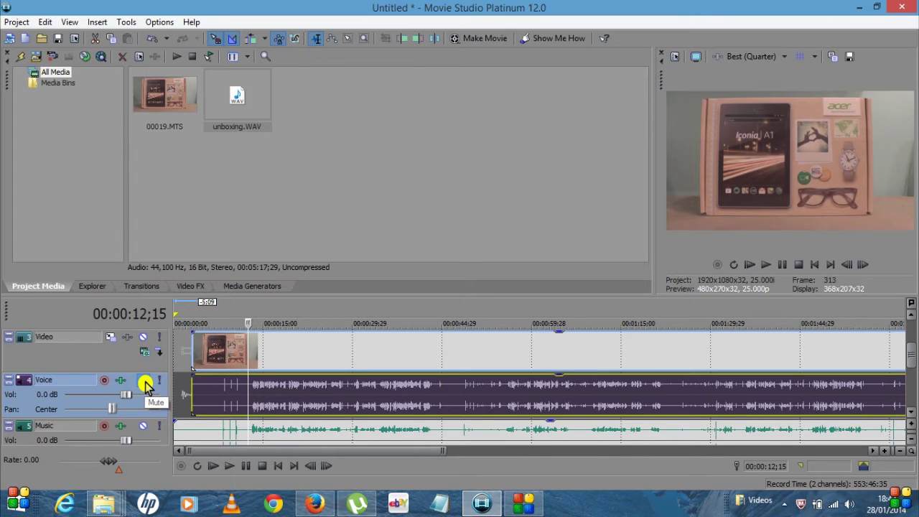
left_click(146, 386)
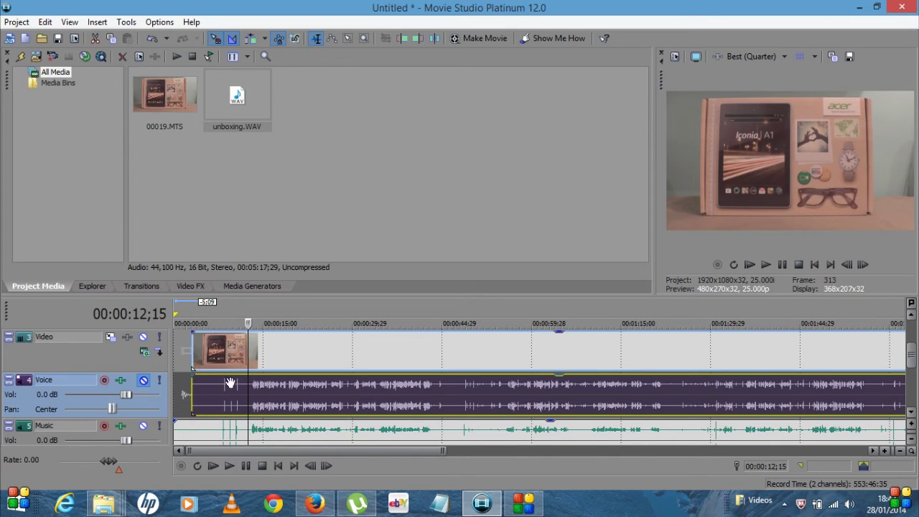
left_click(260, 429)
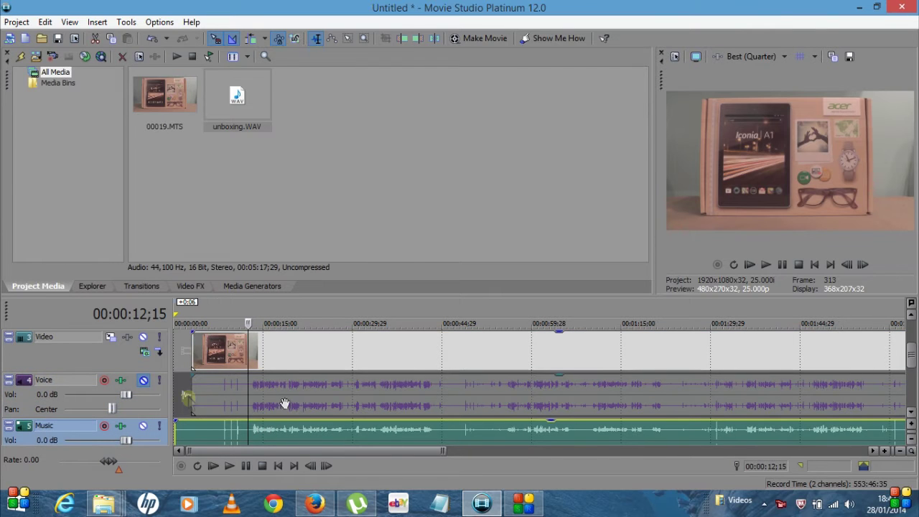
left_click(144, 380)
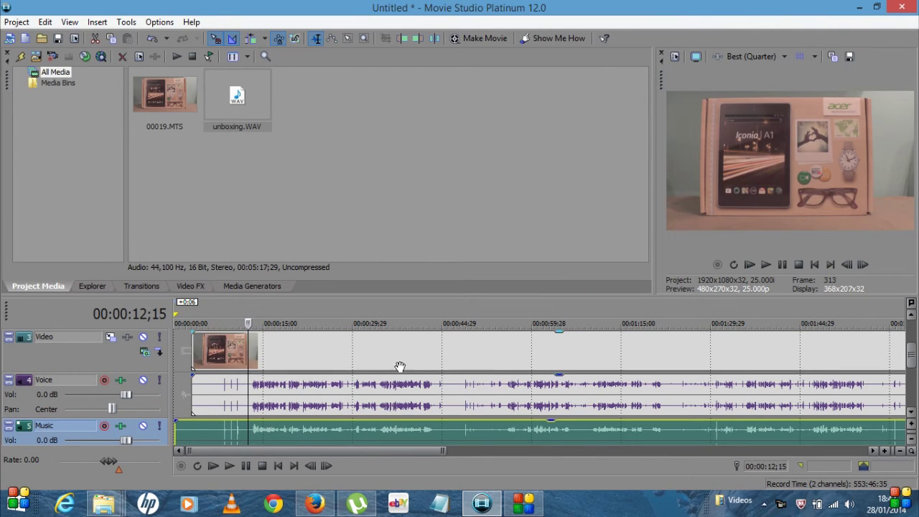
Step: Play the project from 00:00:06;16, stop, then set the edit point at 00:00:08;12
left_click(213, 392)
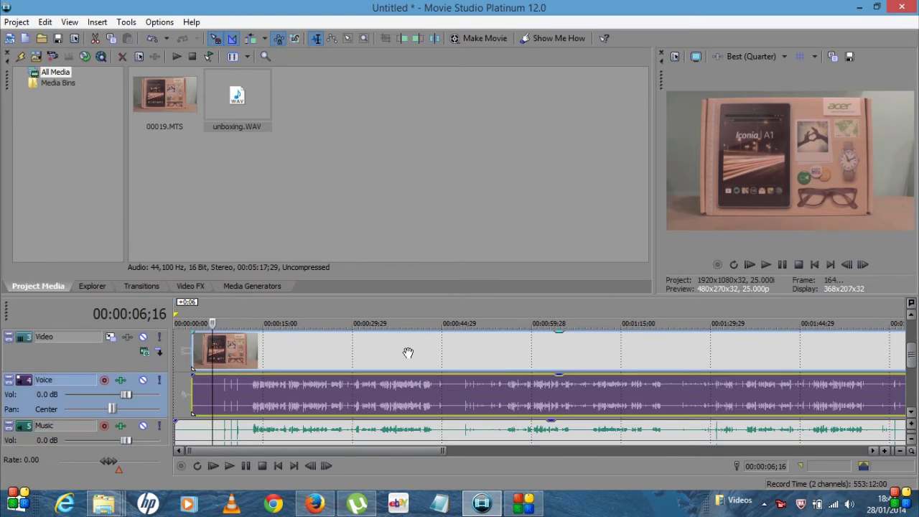
left_click(767, 265)
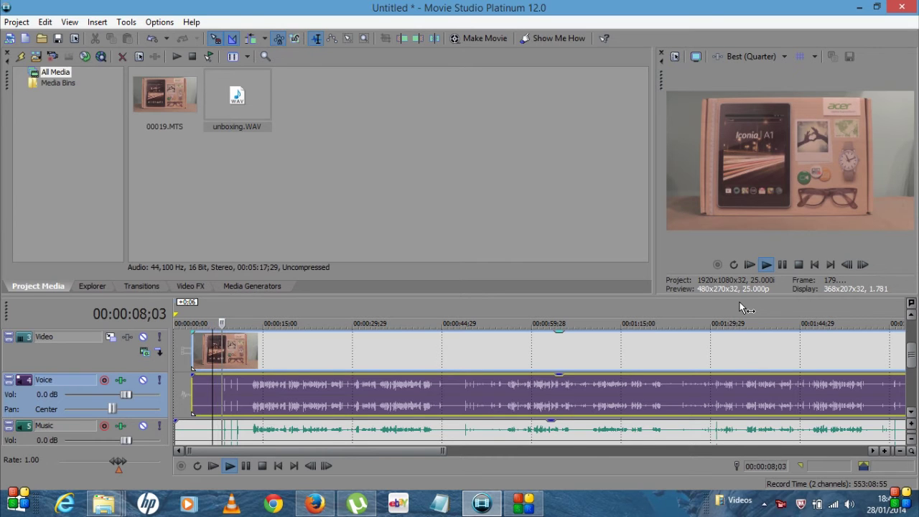
left_click(779, 289)
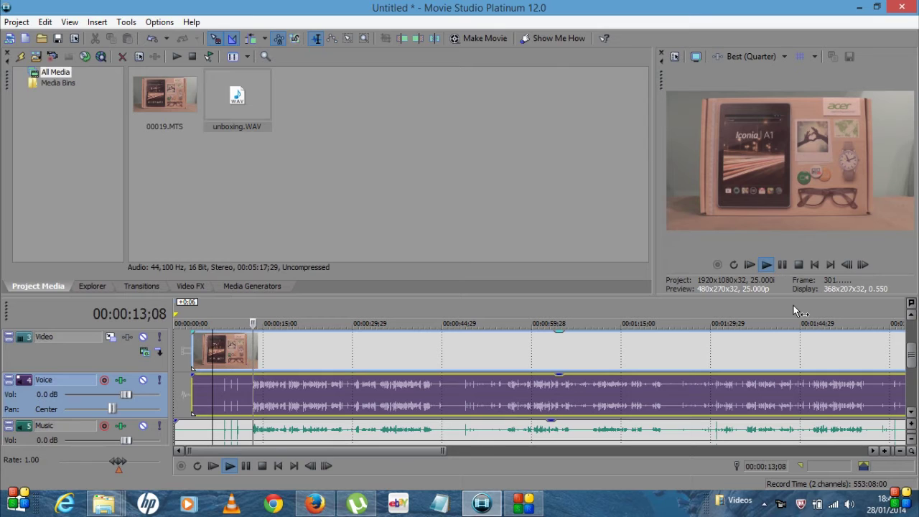
left_click(799, 264)
left_click(601, 306)
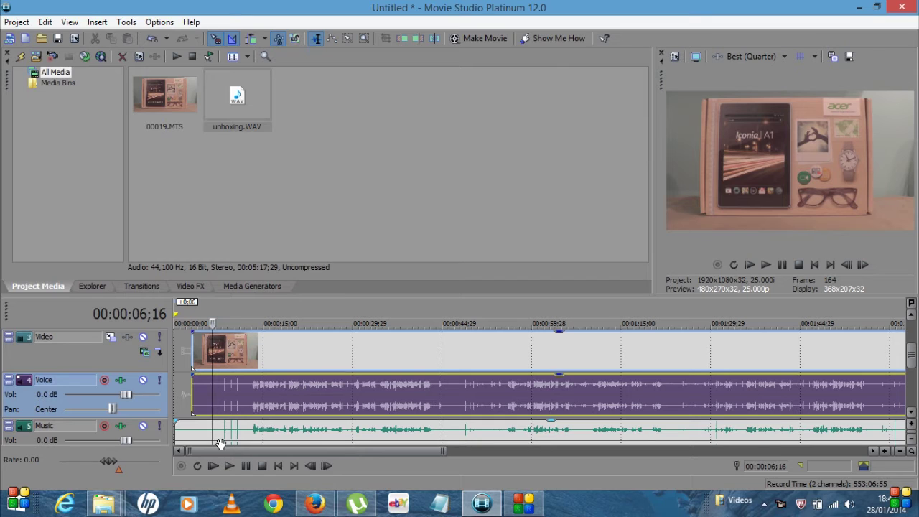
left_click(224, 389)
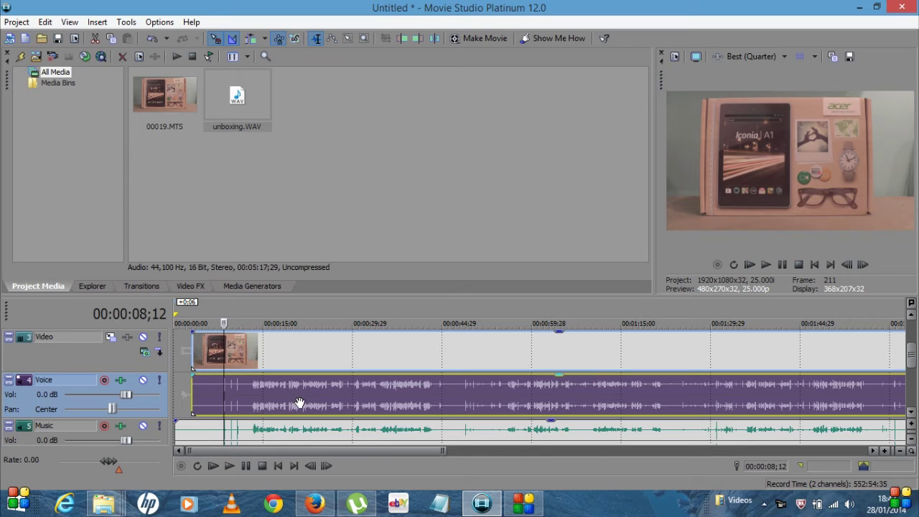
Step: Zoom to single frames around 8 seconds and enlarge the track area to show both clap spikes
scroll(301, 403, "up", 6)
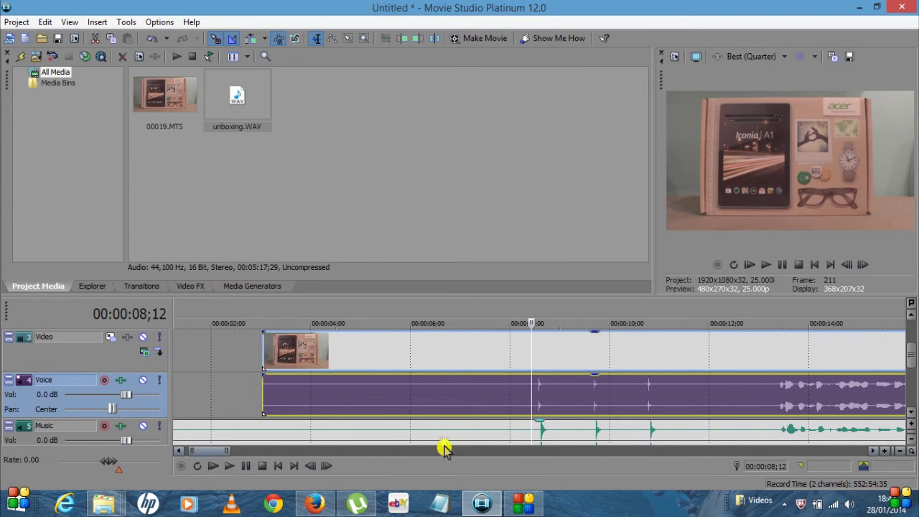
scroll(444, 430, "up", 4)
scroll(443, 429, "up", 4)
scroll(443, 430, "up", 3)
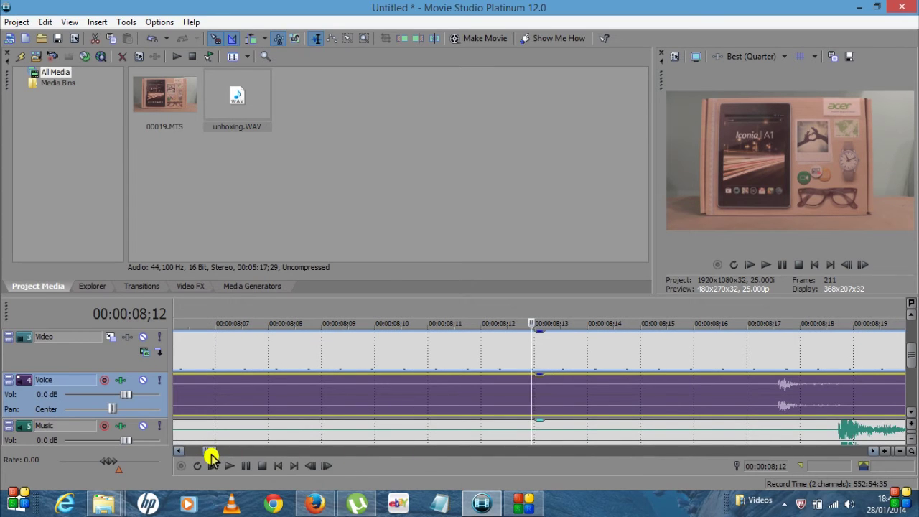
scroll(211, 452, "left", 5)
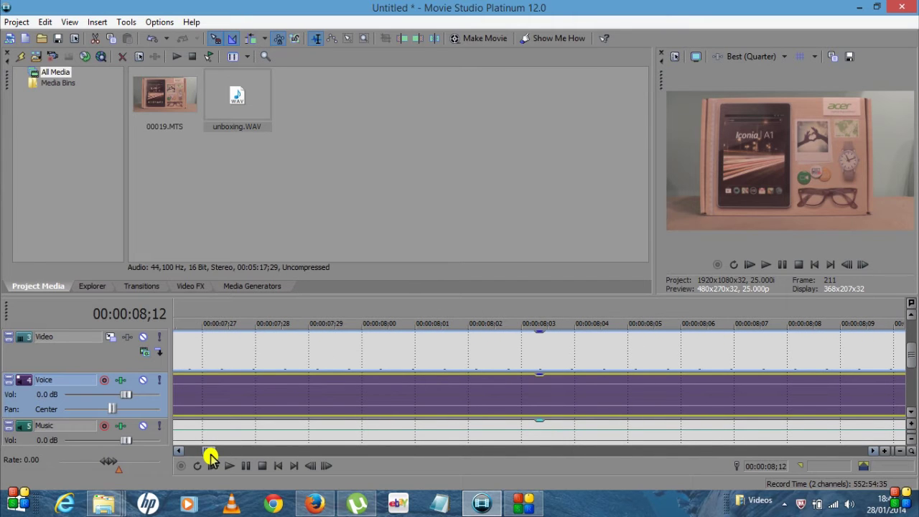
scroll(210, 452, "left", 5)
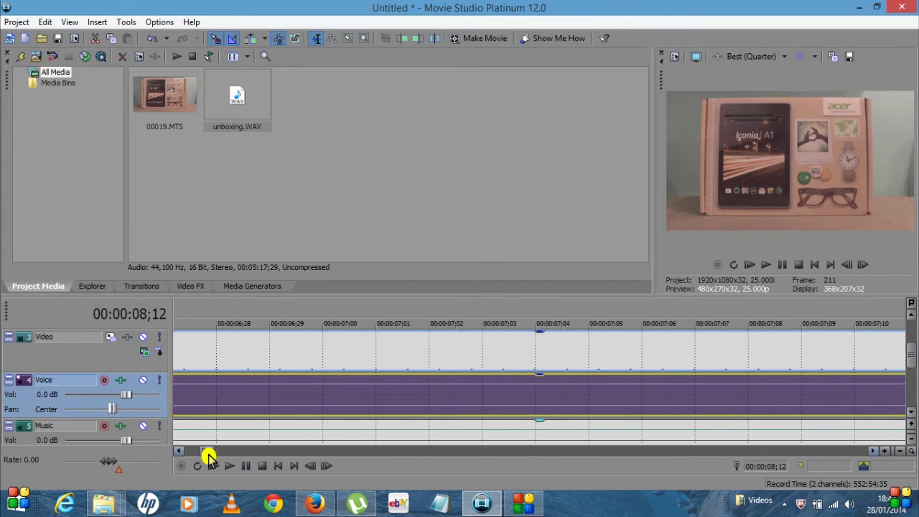
scroll(209, 457, "right", 5)
scroll(209, 457, "right", 8)
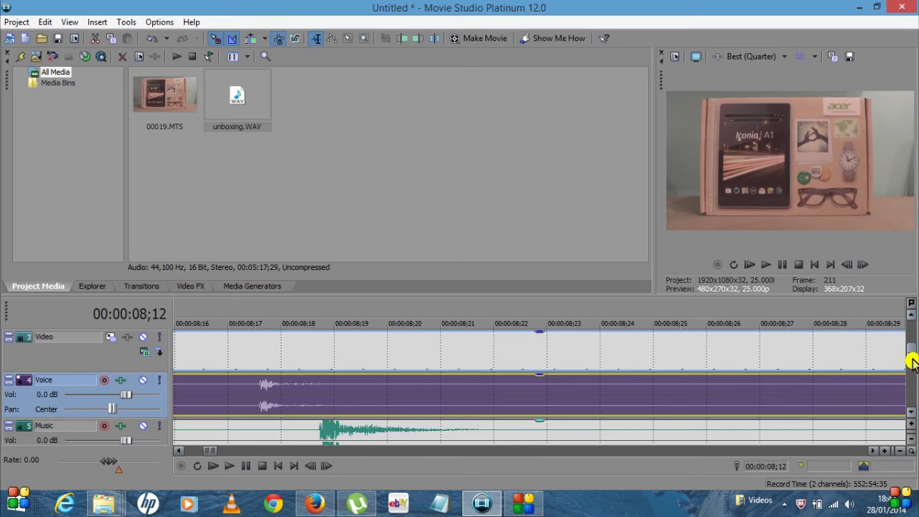
left_click(874, 451)
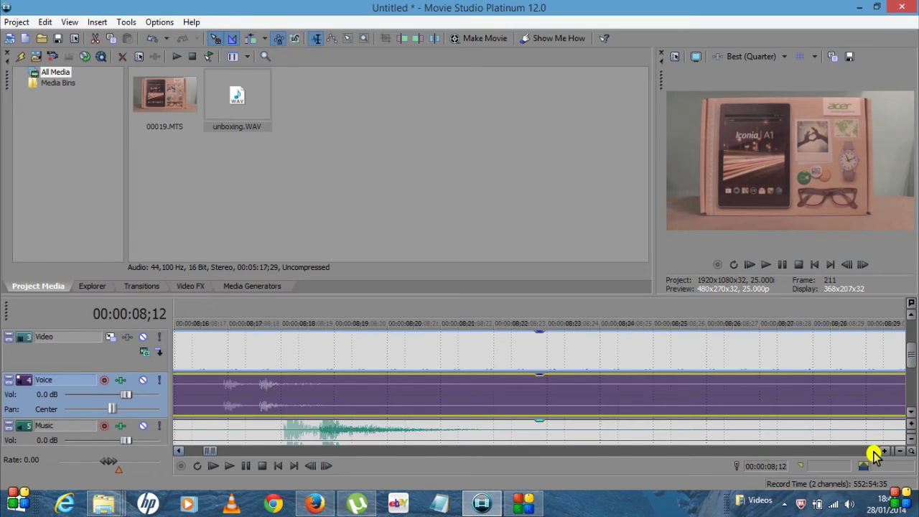
left_click(180, 452)
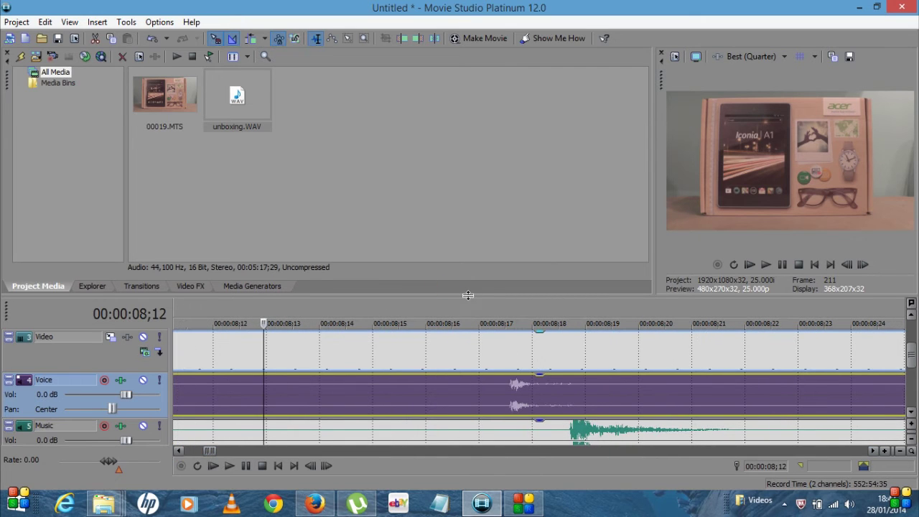
left_click_drag(469, 296, 471, 195)
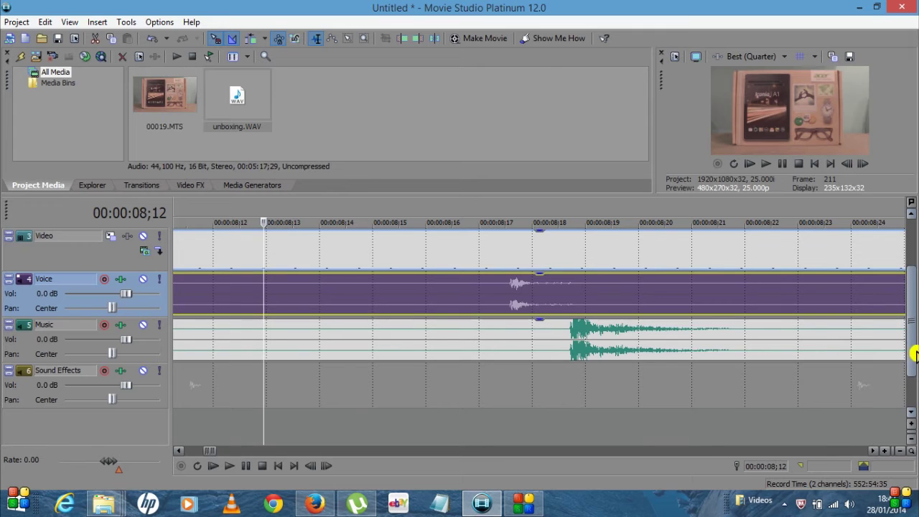
Step: Set the edit point at 00:00:08;17 on the voice clap and preview playback
scroll(914, 355, "up", 1)
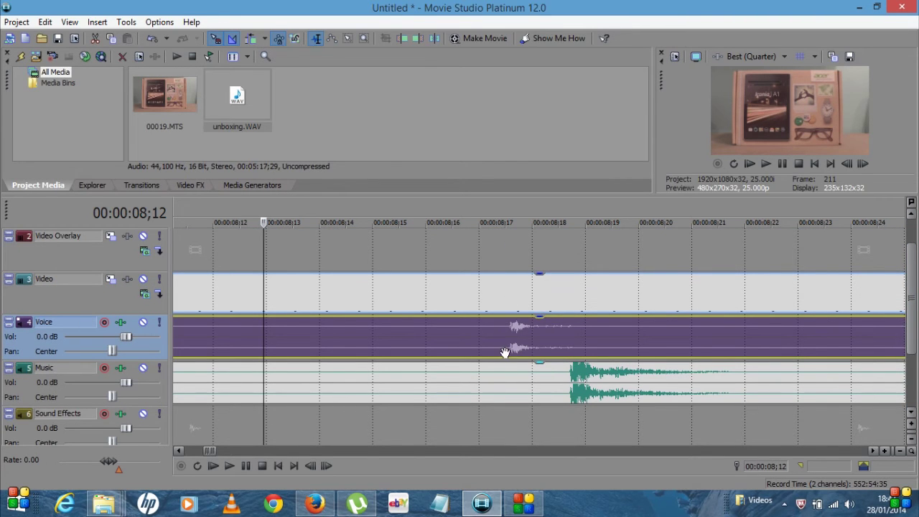
left_click(521, 265)
key("space")
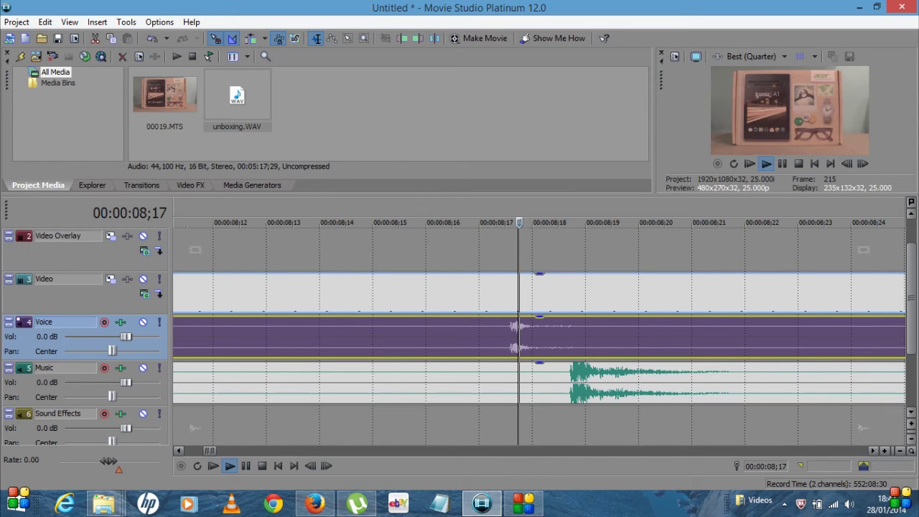
key("space")
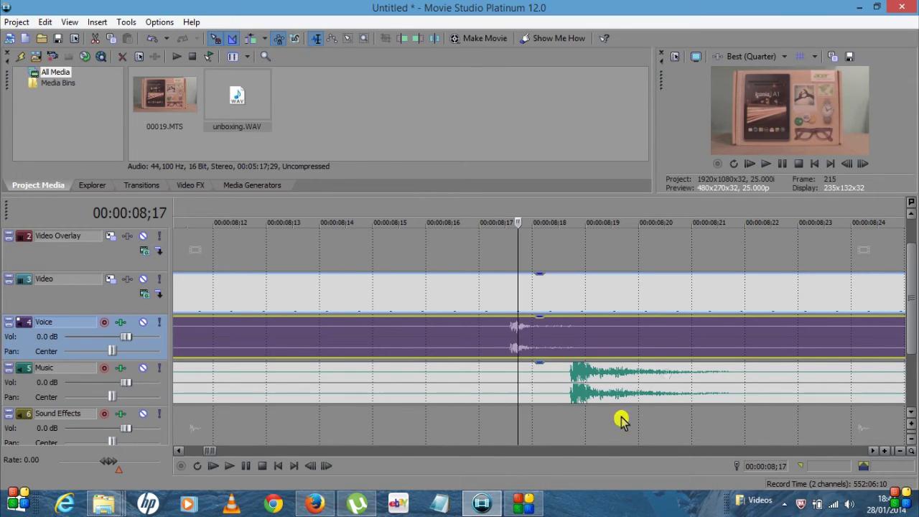
Step: Slide unboxing.WAV left until its clap spike lines up with the Voice spike
left_click_drag(682, 378, 627, 381)
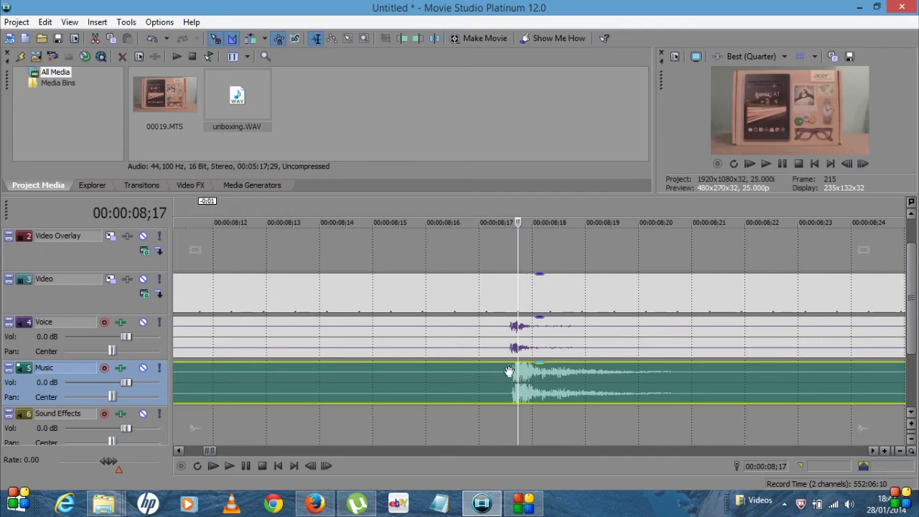
left_click_drag(513, 374, 512, 353)
scroll(513, 353, "up", 2)
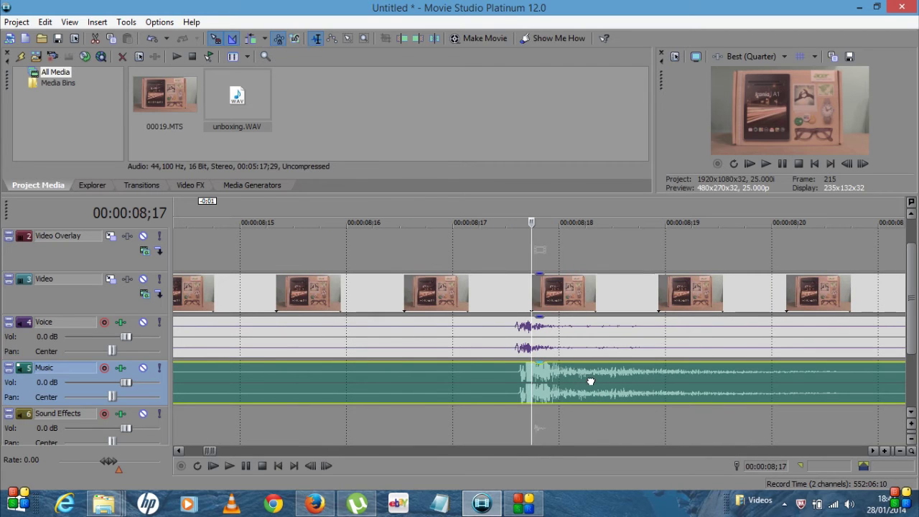
left_click_drag(591, 379, 587, 379)
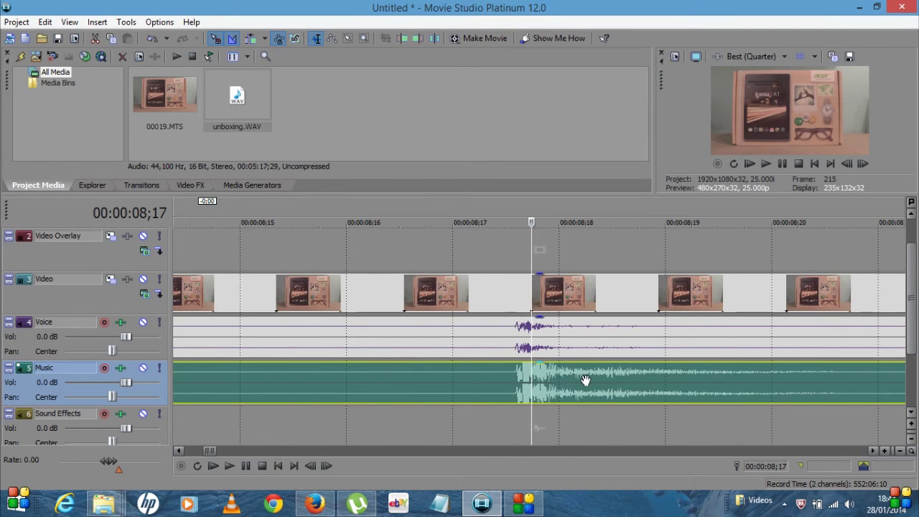
Step: Play from 00:00:08;16 to check sync, then zoom out to the first 35 seconds
left_click(364, 343)
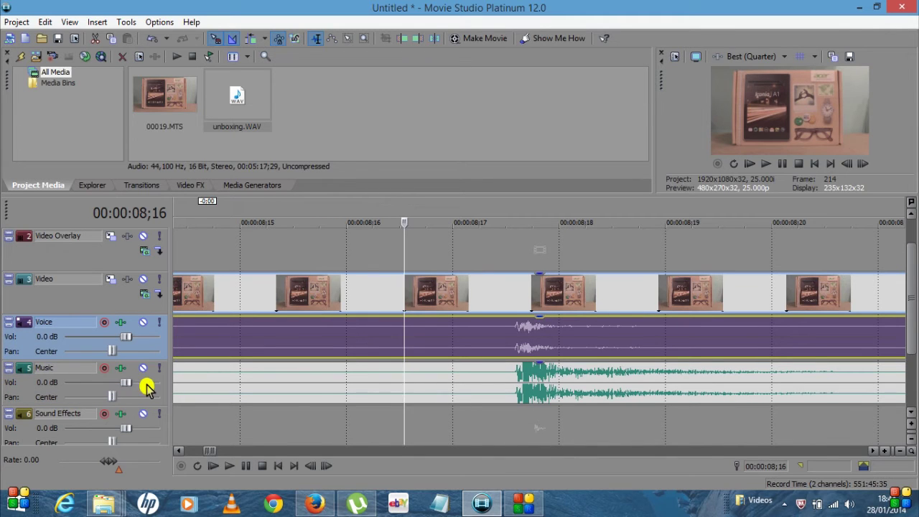
left_click(769, 167)
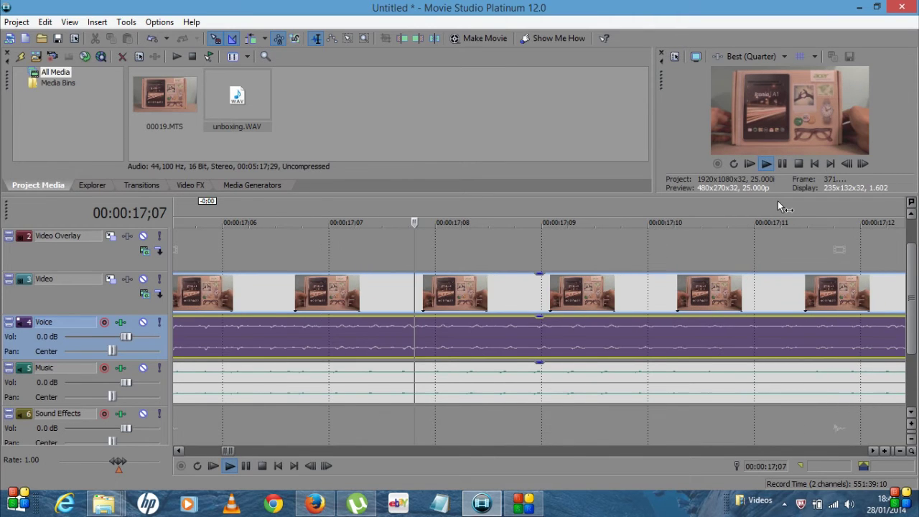
left_click(782, 164)
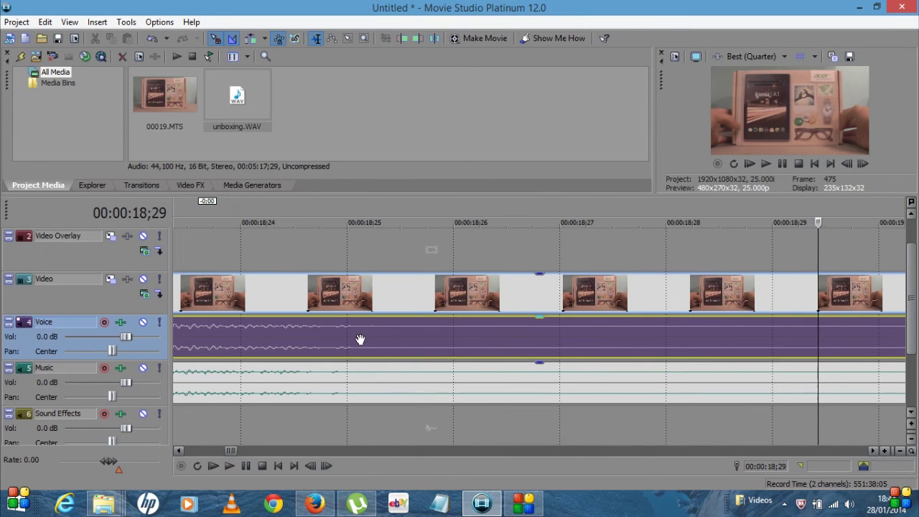
scroll(484, 366, "down", 5)
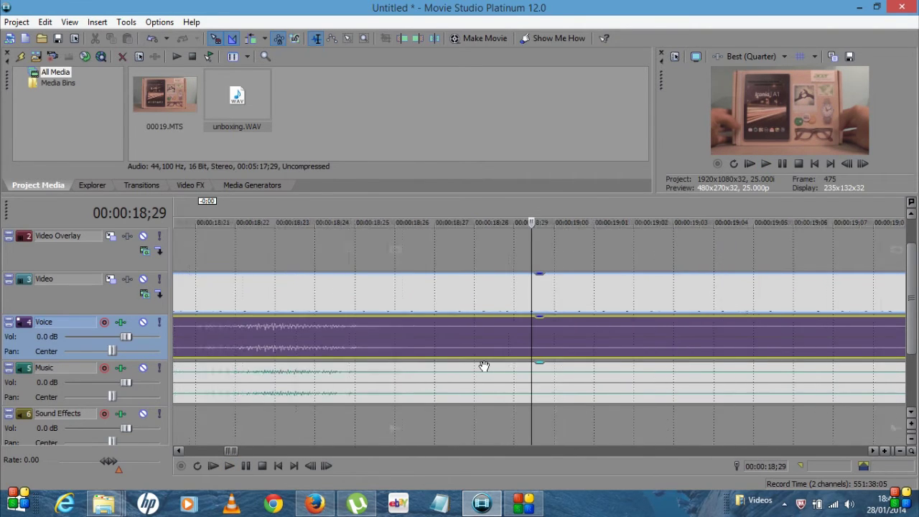
scroll(484, 366, "down", 4)
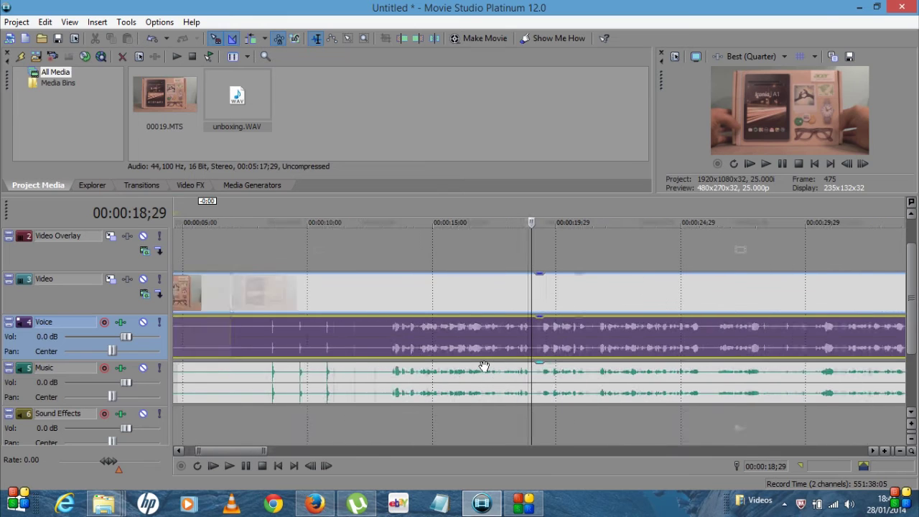
Step: Play from about 6 seconds, comparing Music and Voice by muting each, then mute Voice
left_click(300, 342)
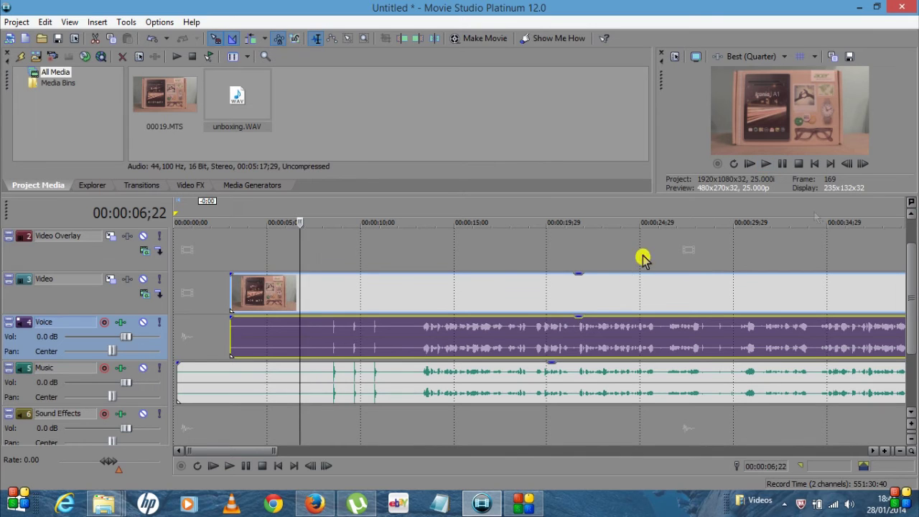
left_click(767, 168)
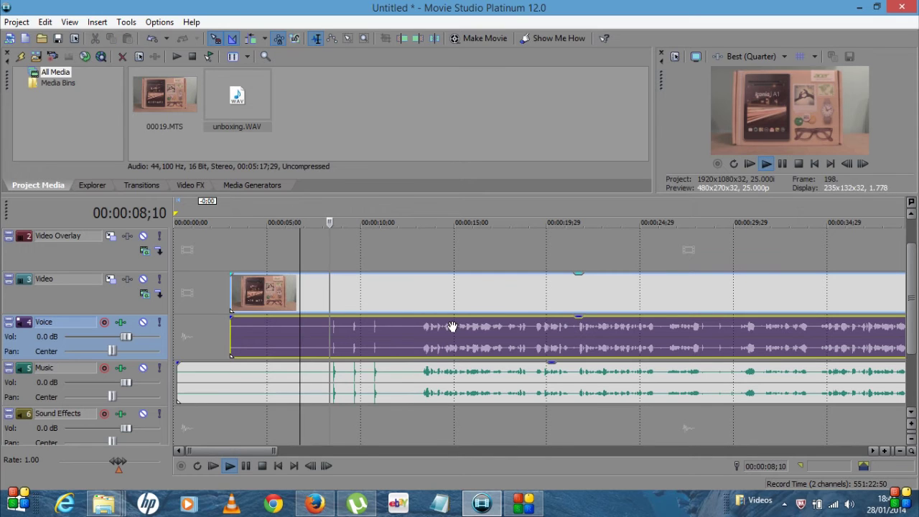
left_click(143, 368)
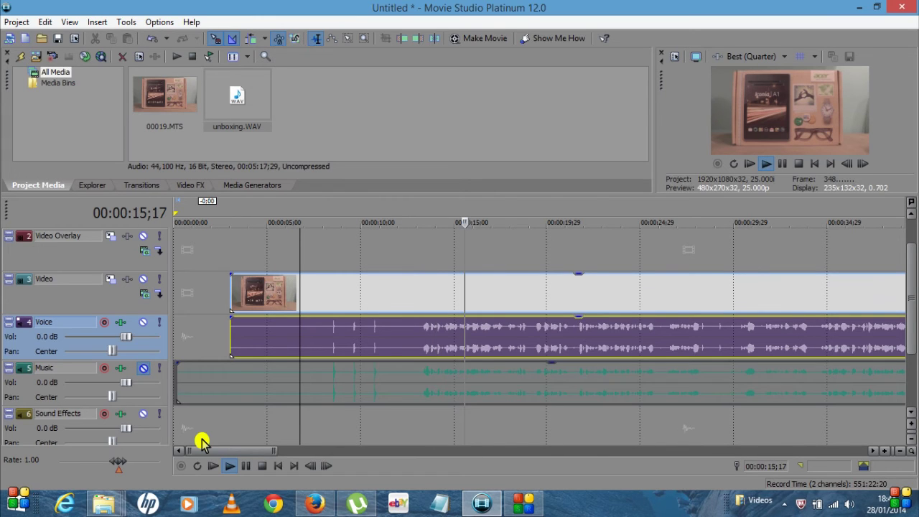
left_click(143, 369)
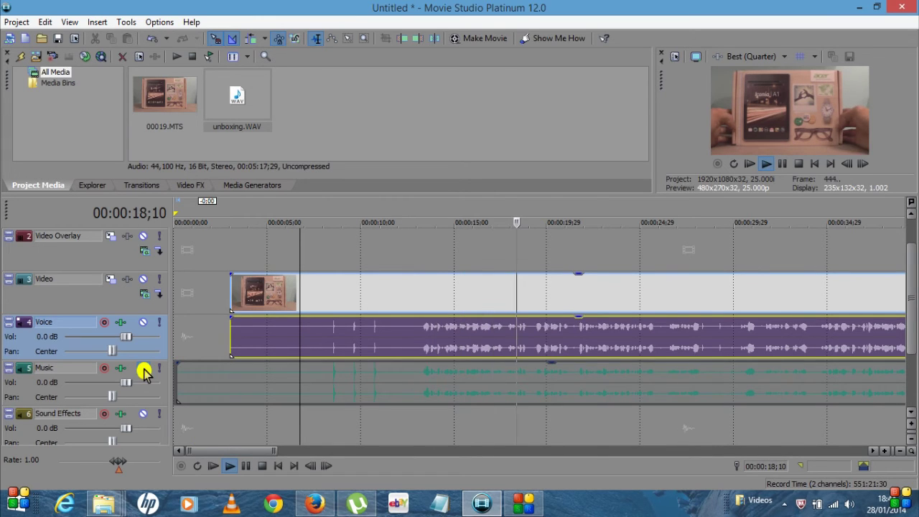
left_click(143, 323)
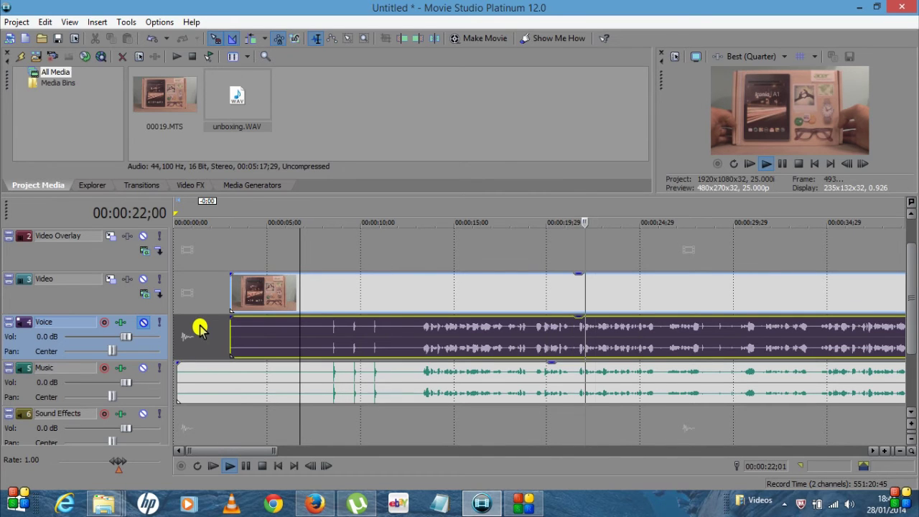
left_click(145, 323)
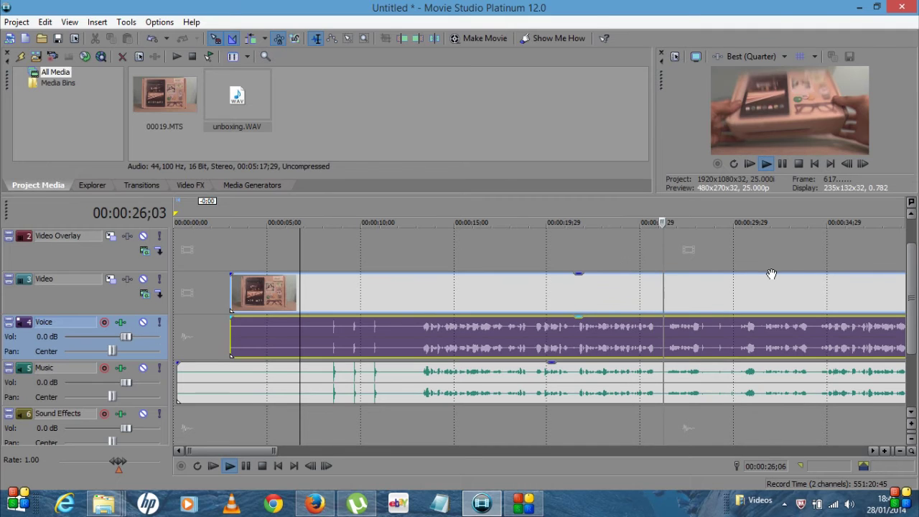
left_click(782, 164)
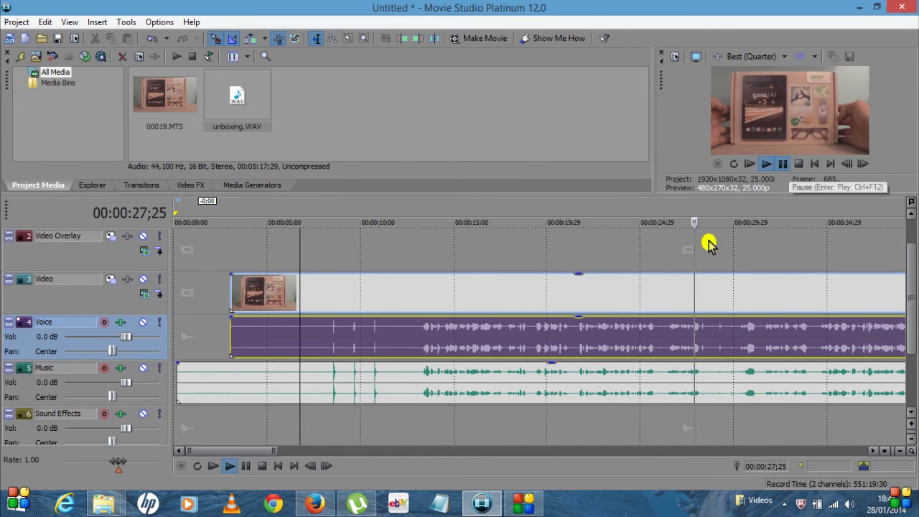
key("space")
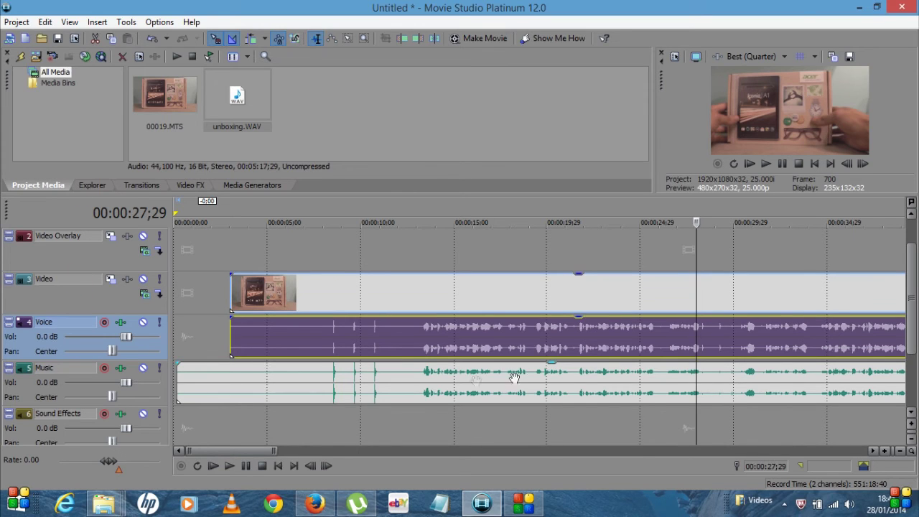
left_click(143, 324)
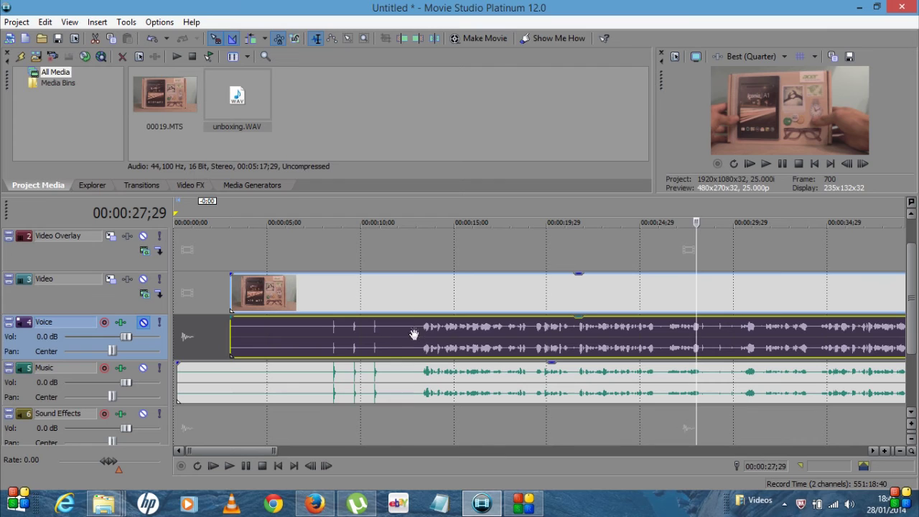
Step: Remove the camcorder video event from its group with the camera audio
left_click(418, 293)
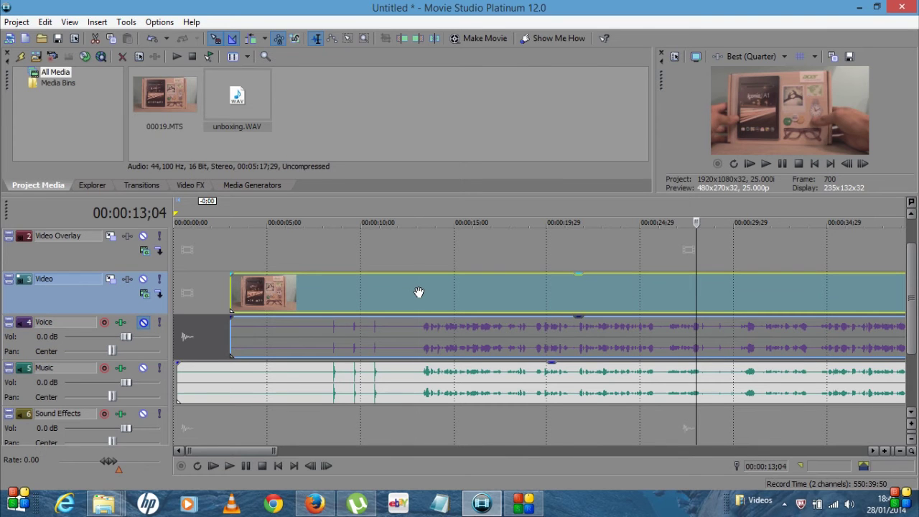
left_click(392, 331)
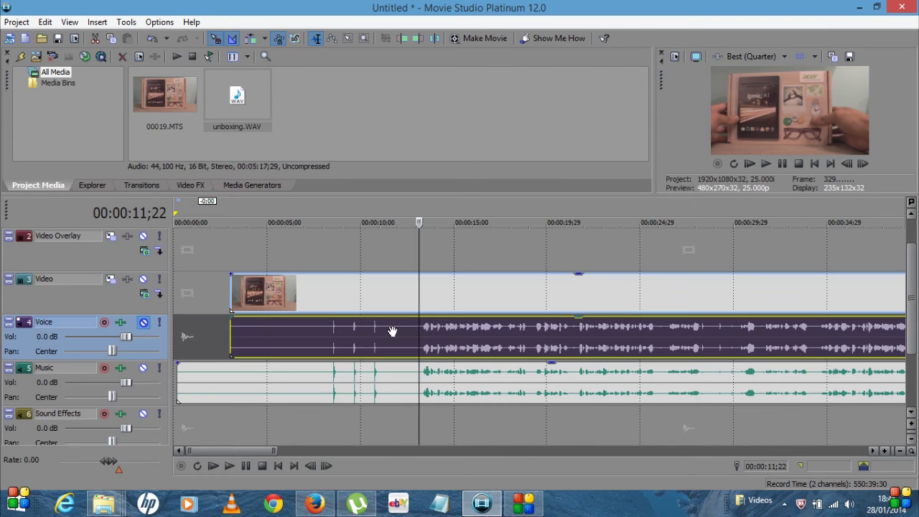
right_click(407, 292)
mouse_move(529, 435)
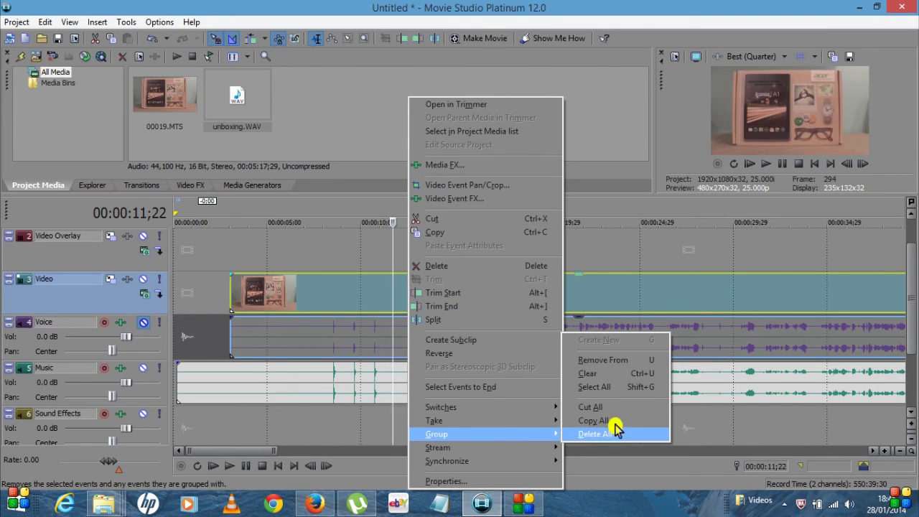
left_click(599, 363)
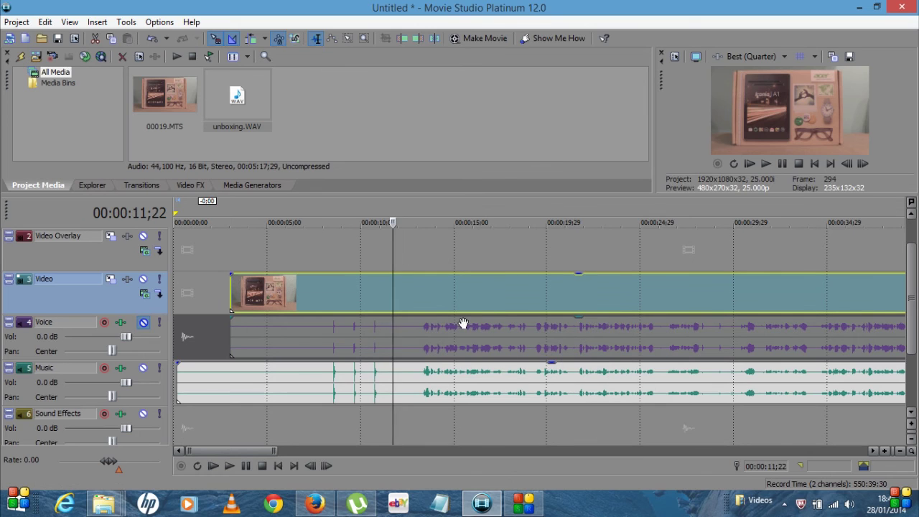
Step: Confirm the camera audio event moves independently and delete it
left_click(495, 328)
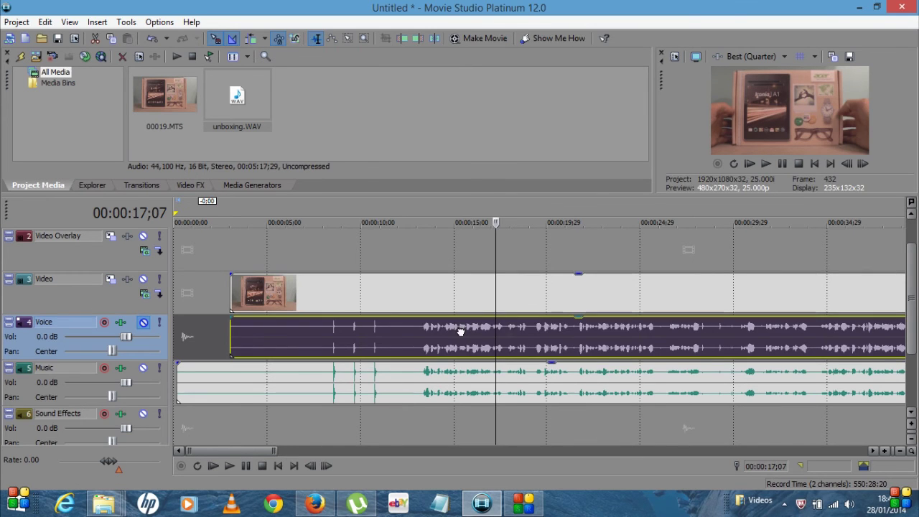
left_click_drag(461, 332, 561, 330)
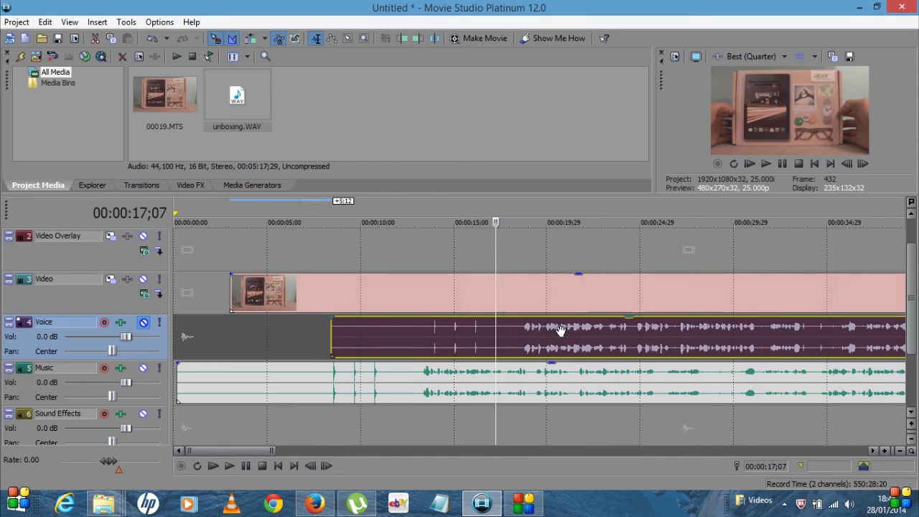
key("Delete")
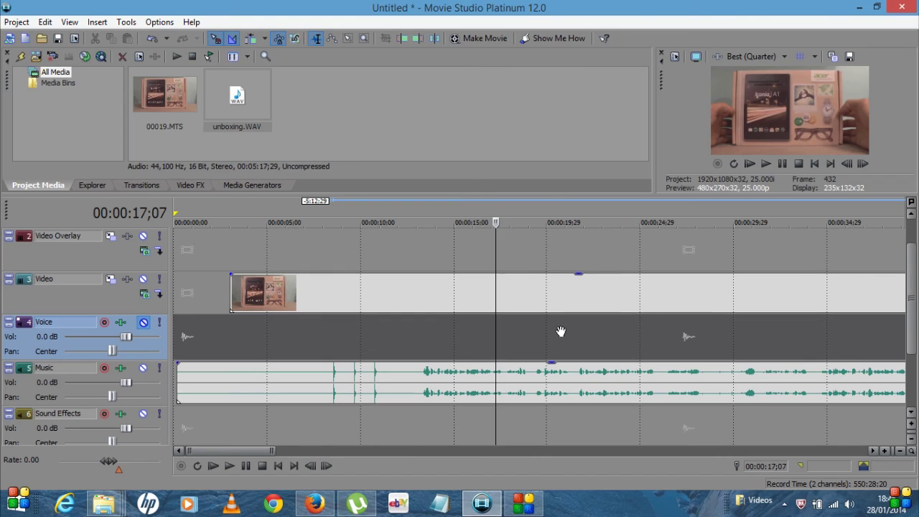
Step: Move unboxing.WAV from the Music track onto the Voice track, lined up with the camcorder clip
left_click(561, 334)
left_click(296, 362)
left_click(431, 336)
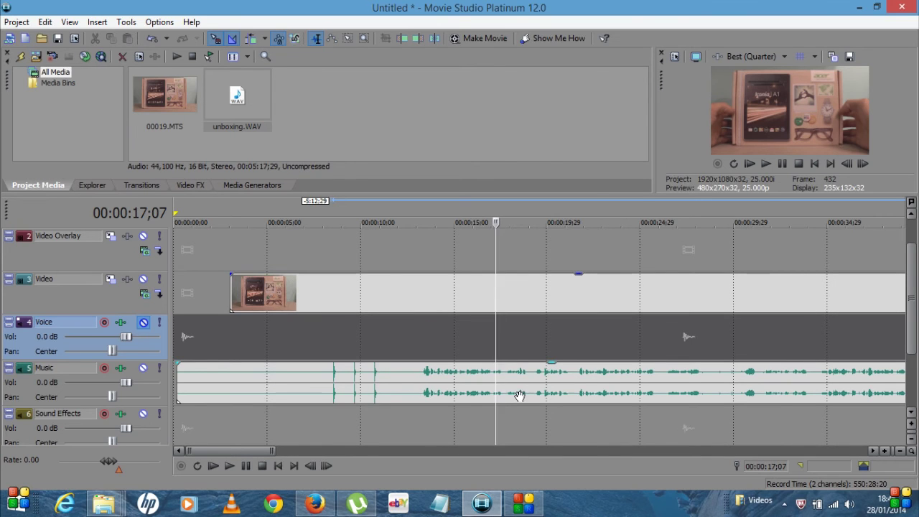
left_click(179, 373)
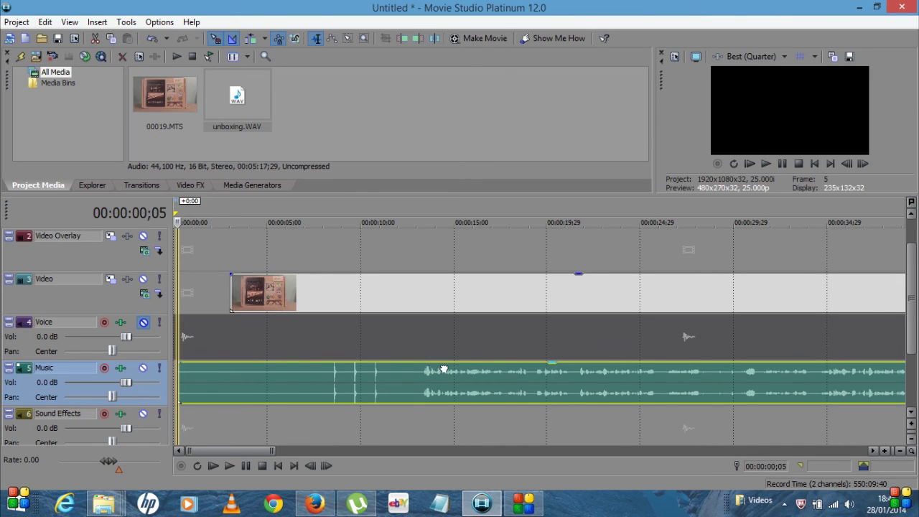
left_click_drag(444, 366, 443, 349)
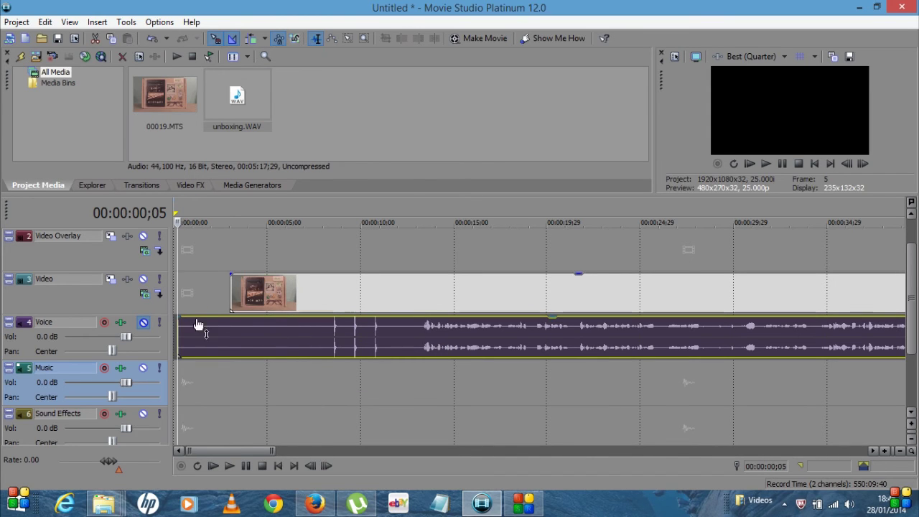
mouse_move(403, 338)
left_mouse_down()
mouse_move(457, 337)
mouse_move(412, 335)
left_mouse_up()
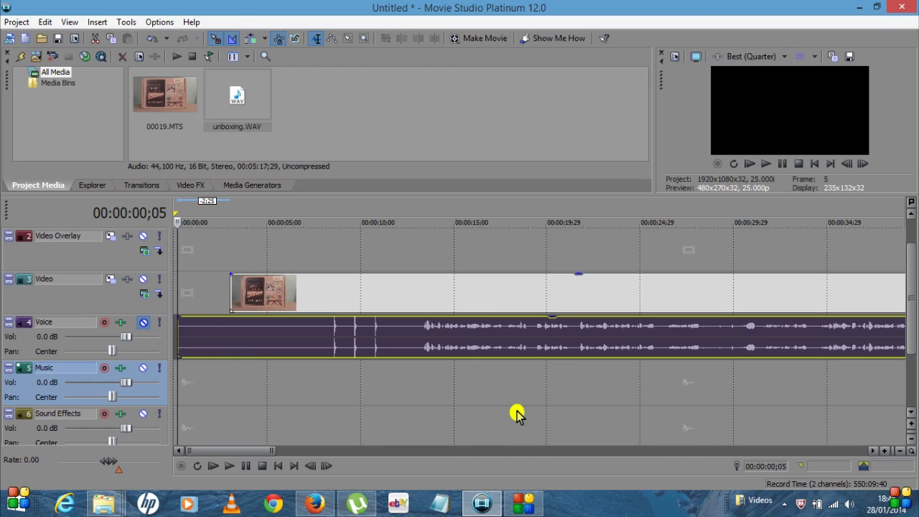
Step: Group the camcorder video event with the unboxing.WAV audio event
left_click(522, 293)
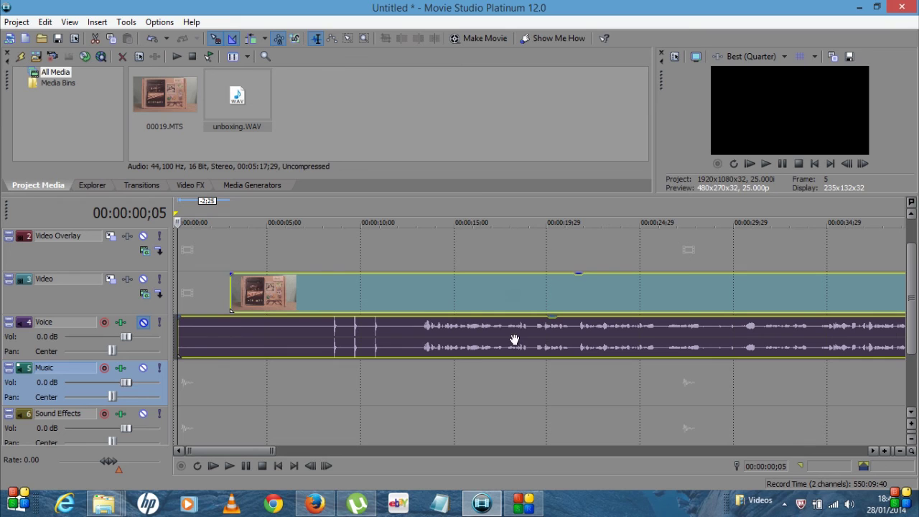
right_click(519, 291)
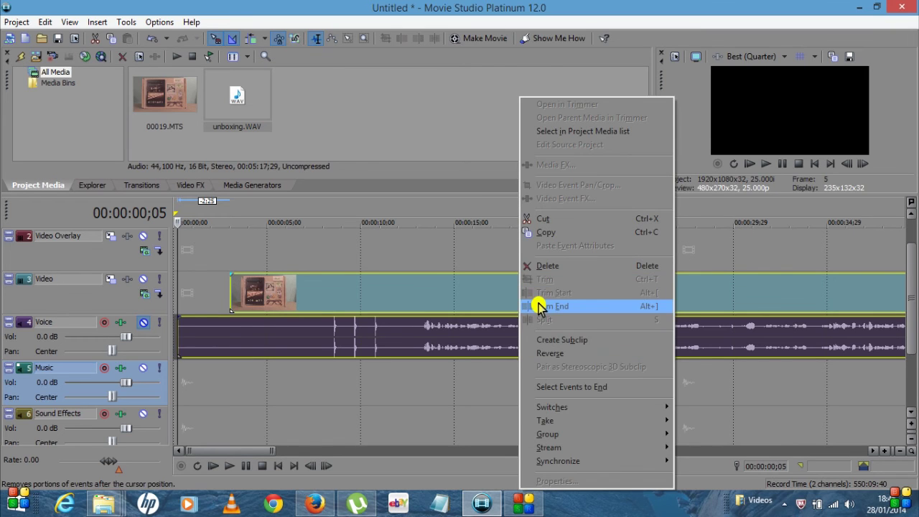
mouse_move(611, 434)
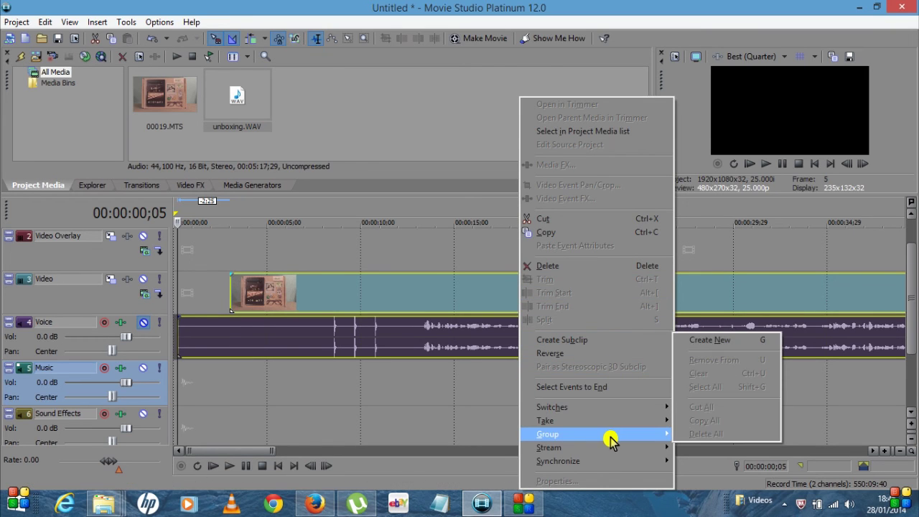
left_click(722, 342)
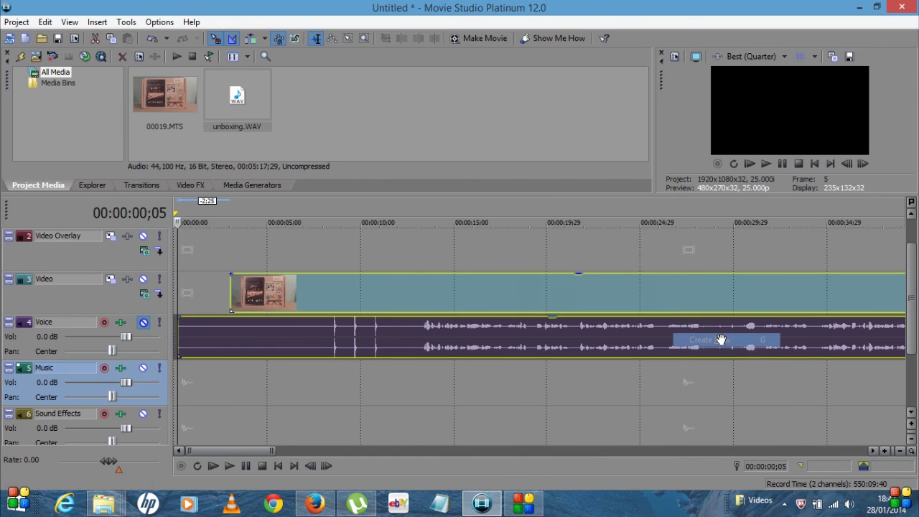
Step: Shift the grouped video and audio slightly later on the timeline
left_click(500, 337)
left_click_drag(543, 294, 548, 294)
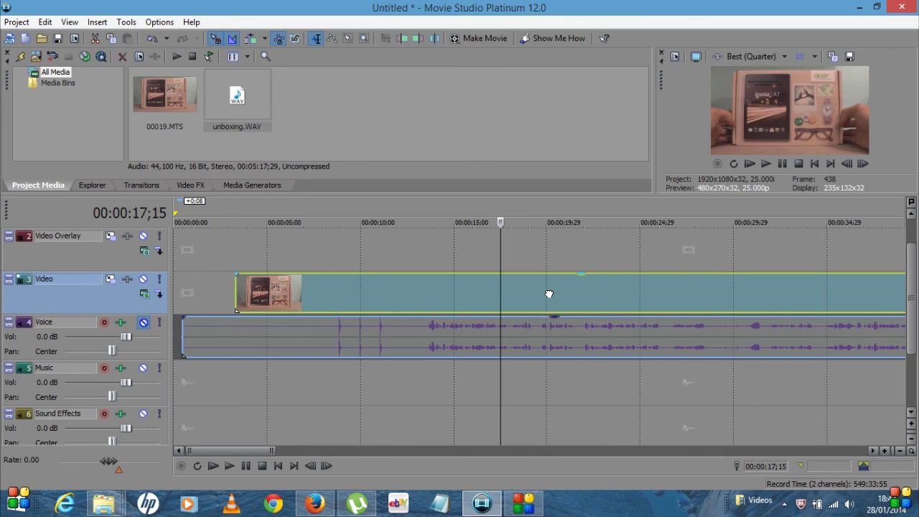
left_click_drag(549, 294, 579, 376)
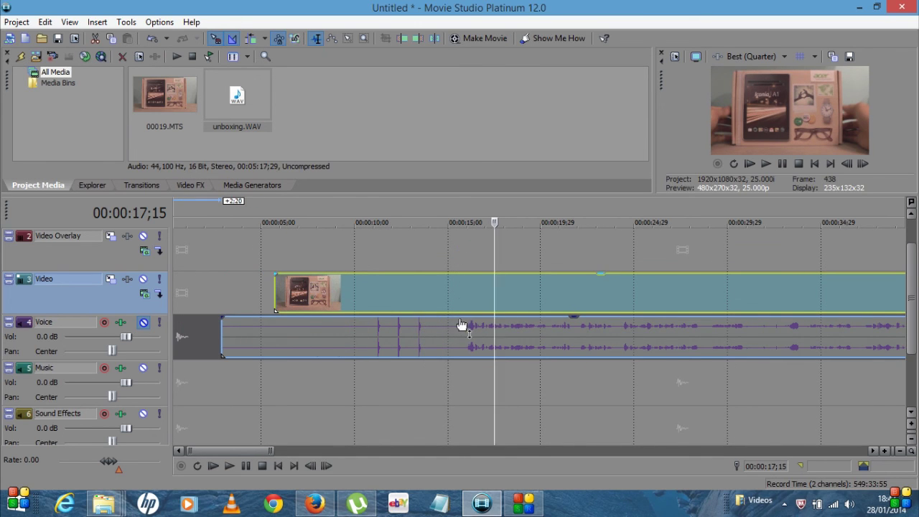